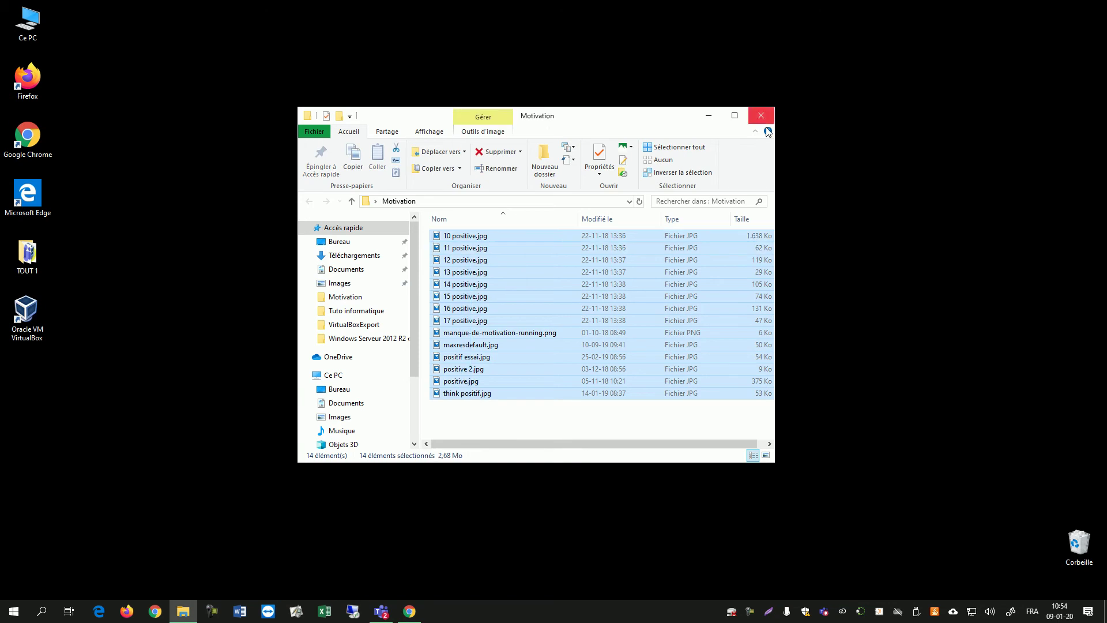
Close the Motivation folder window, compress the folder into Motivation.zip, and place the archive beside the folder on the desktop
{"action": "left_click", "coordinate": [761, 115]}
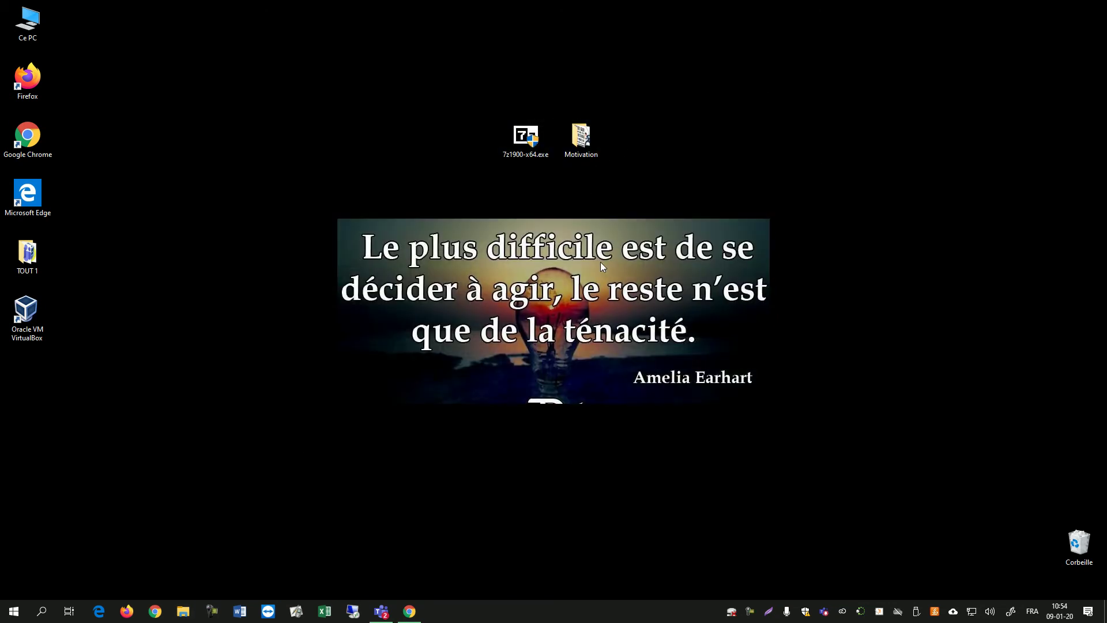
{"action": "right_click", "coordinate": [582, 136]}
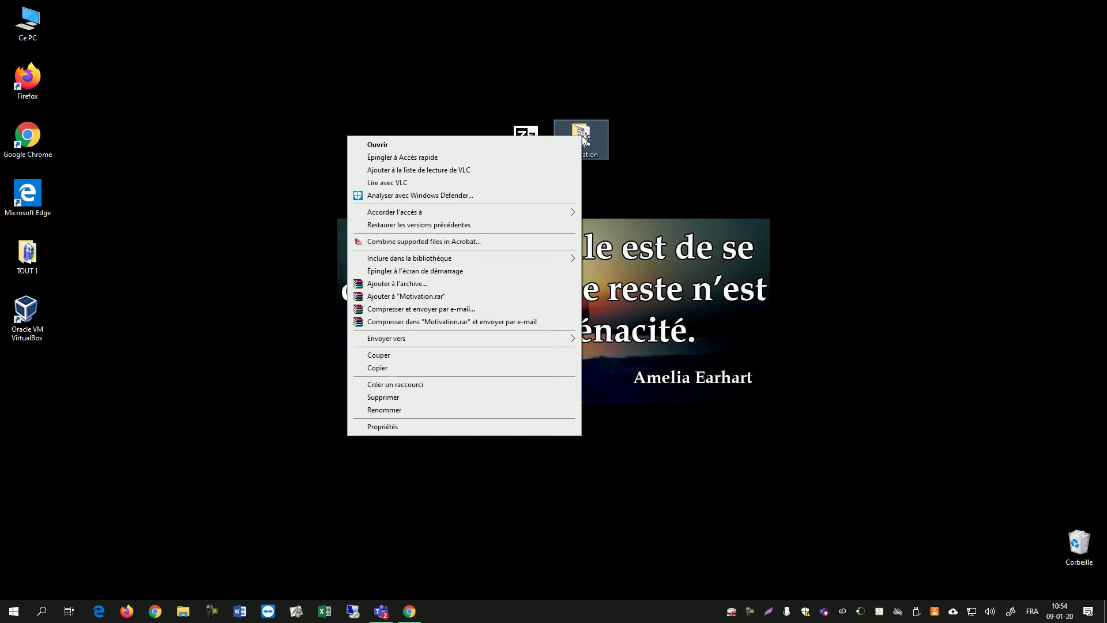
{"action": "mouse_move", "coordinate": [429, 342]}
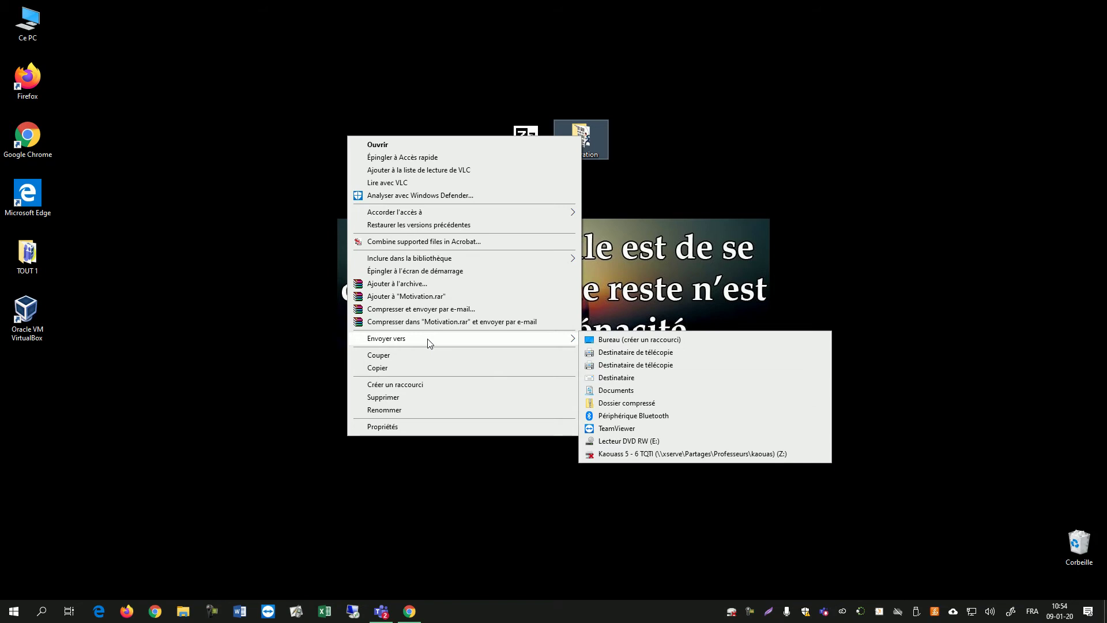
{"action": "left_click", "coordinate": [611, 403]}
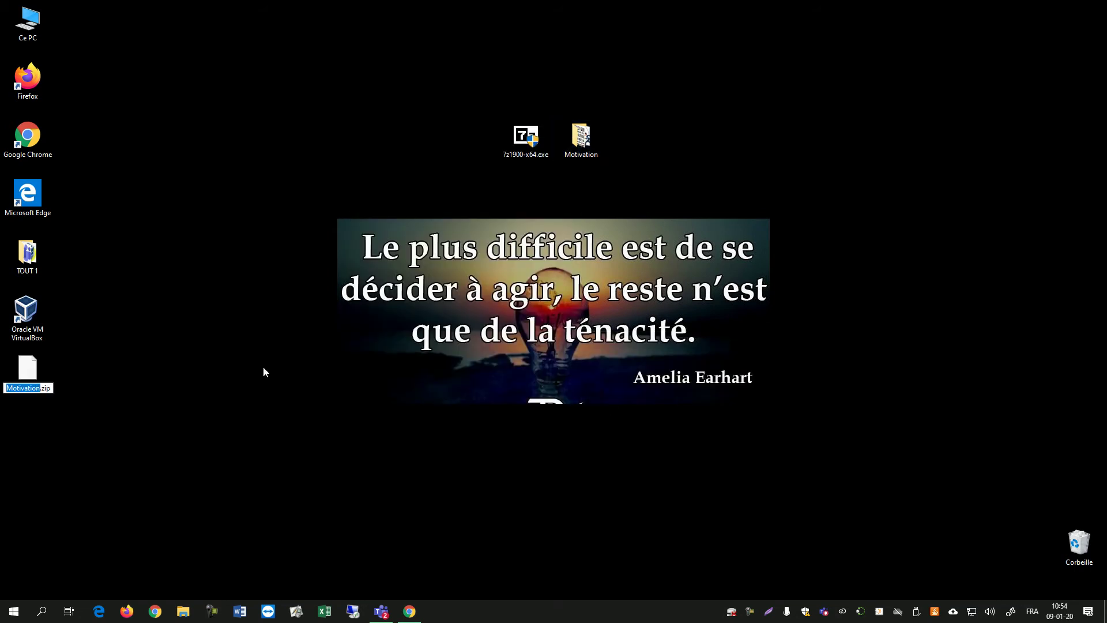
{"action": "left_click", "coordinate": [85, 358]}
{"action": "left_click_drag", "start_coordinate": [29, 366], "coordinate": [641, 137]}
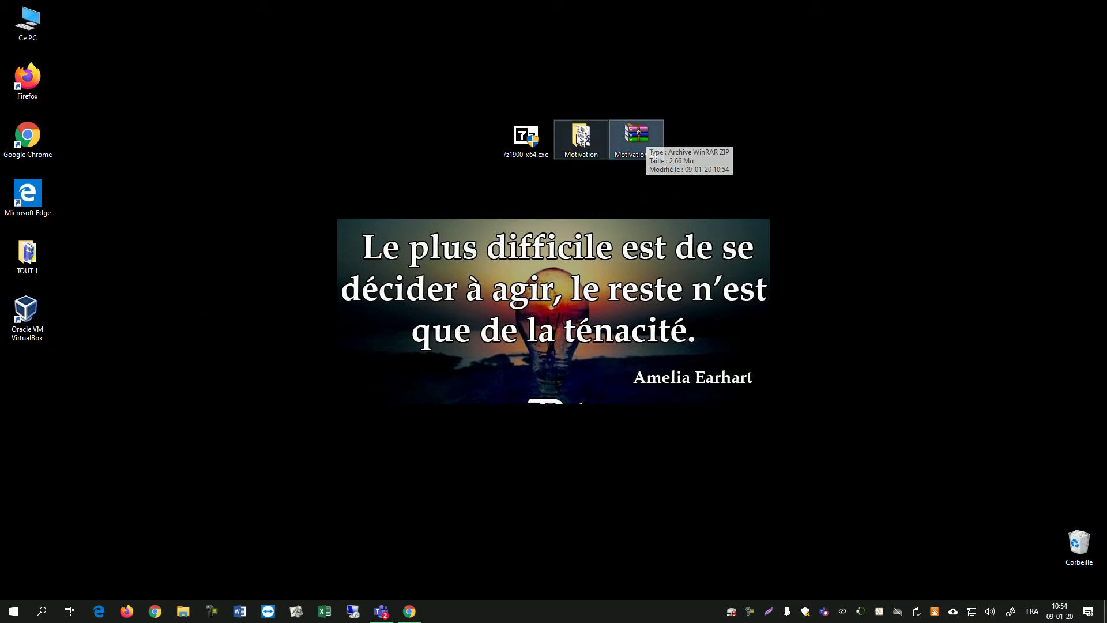
{"action": "right_click", "coordinate": [575, 133]}
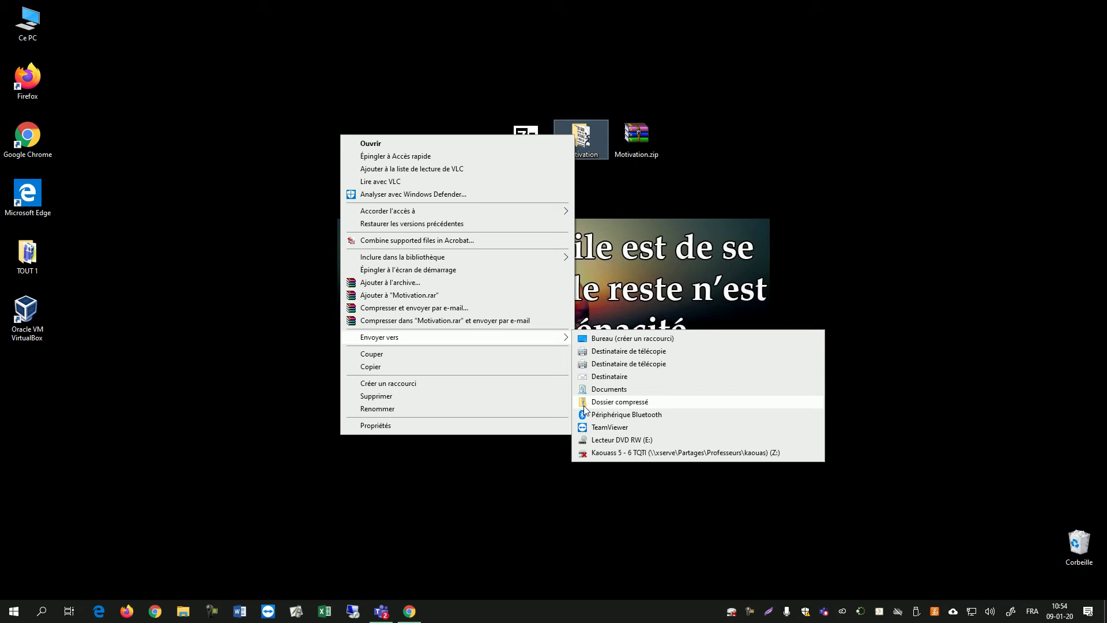
{"action": "left_click", "coordinate": [720, 171]}
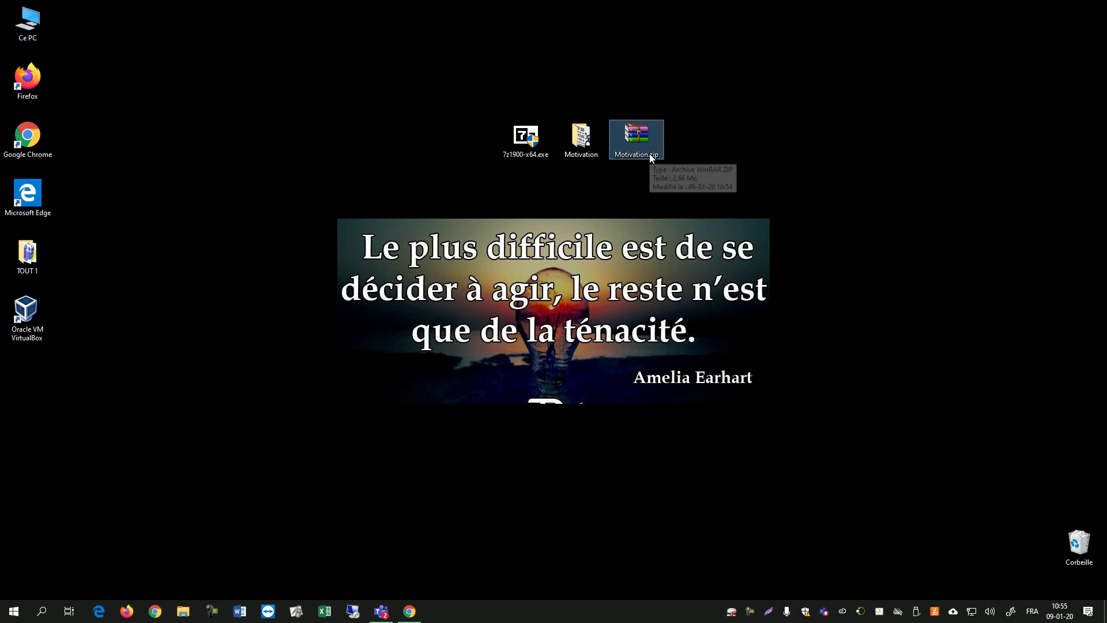
{"action": "double_click", "coordinate": [651, 154]}
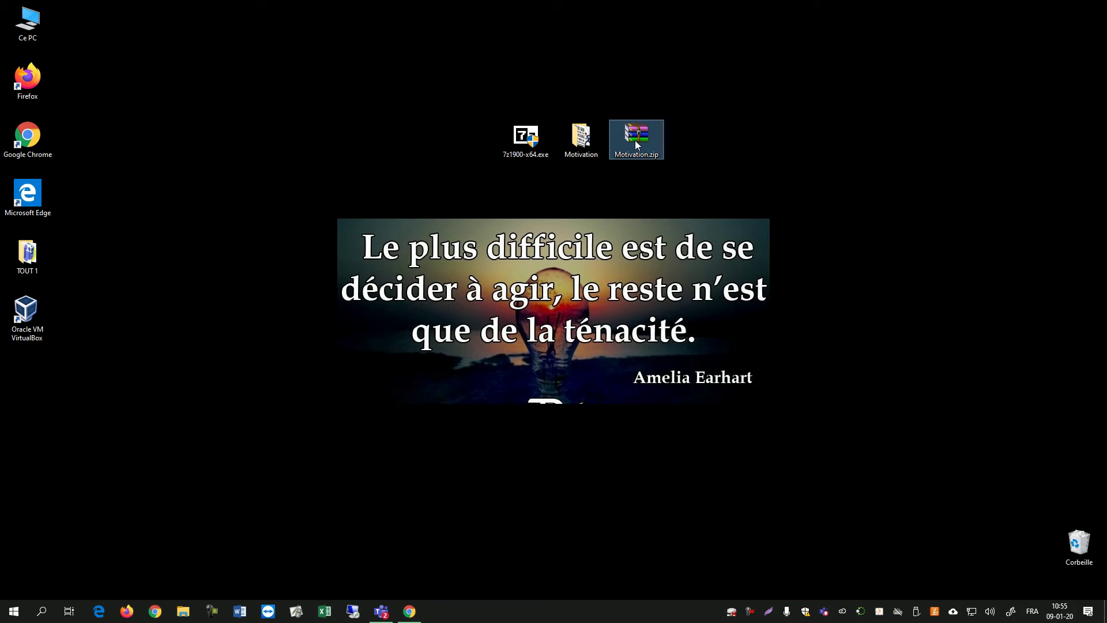
Move the Motivation folder into TOUT 1, replacing the existing files, and place Motivation.zip next to 7z1900-x64.exe
{"action": "left_click_drag", "start_coordinate": [560, 141], "coordinate": [112, 236]}
{"action": "left_click_drag", "start_coordinate": [156, 206], "coordinate": [27, 252]}
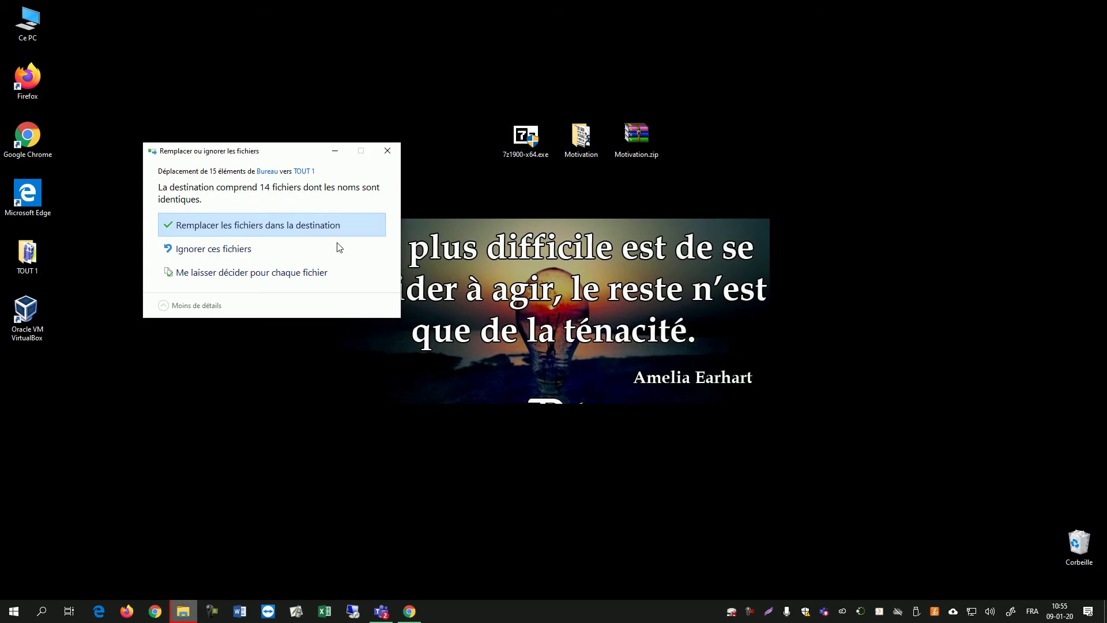
{"action": "left_click", "coordinate": [238, 233]}
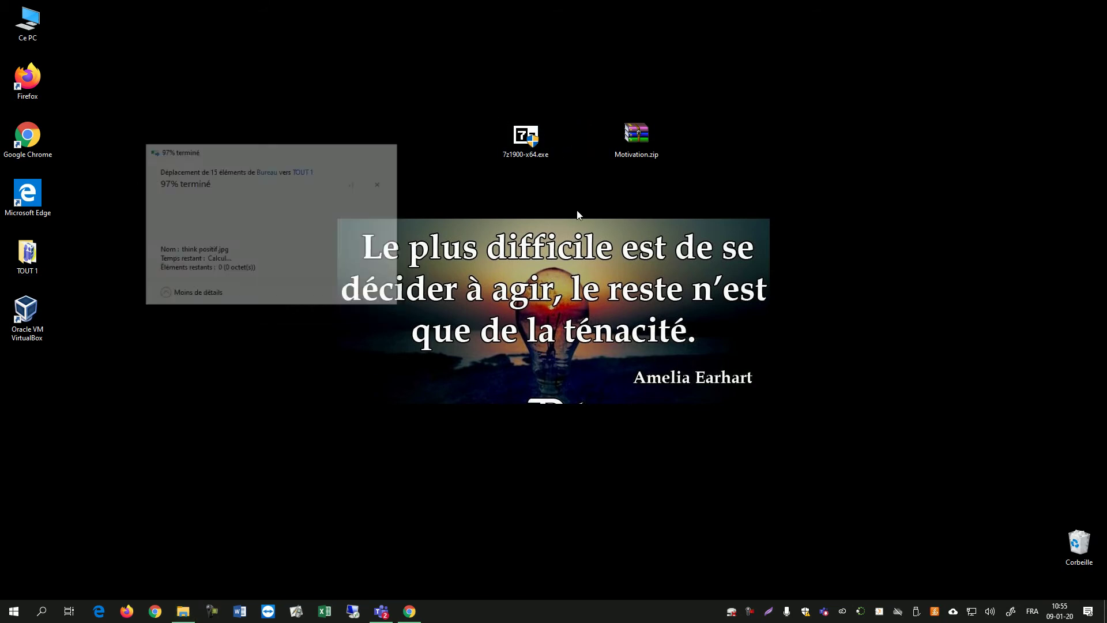
{"action": "mouse_move", "coordinate": [630, 133]}
{"action": "left_mouse_down"}
{"action": "mouse_move", "coordinate": [603, 130]}
{"action": "mouse_move", "coordinate": [617, 134]}
{"action": "left_mouse_up"}
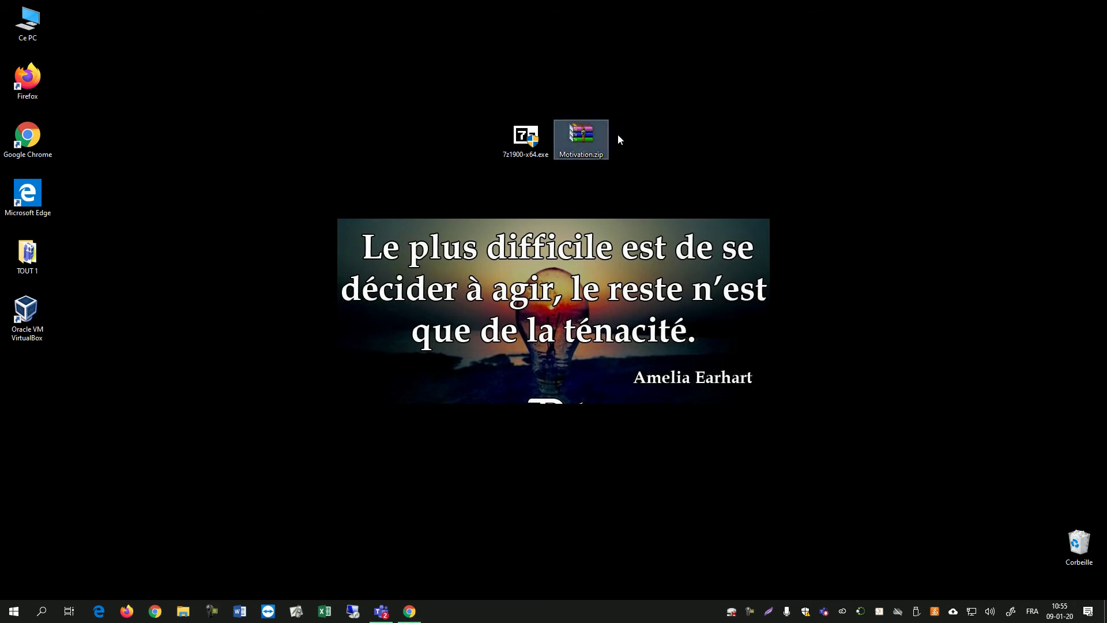
Extract Motivation.zip into its own Motivation subfolder on the desktop and move the extracted folder into TOUT 1
{"action": "right_click", "coordinate": [586, 137]}
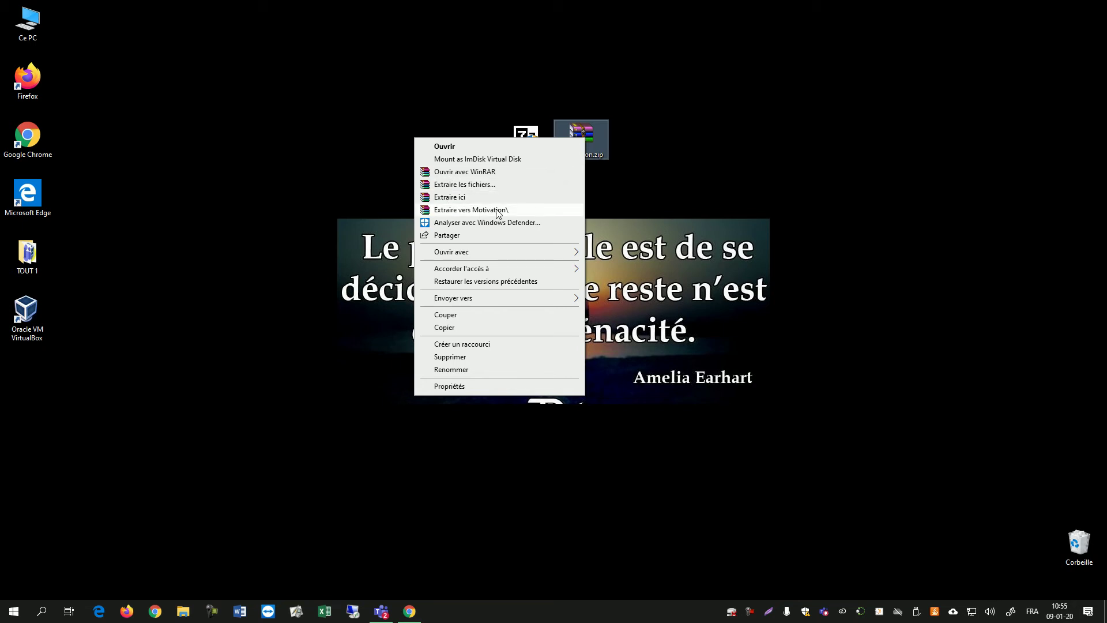
{"action": "left_click", "coordinate": [618, 154]}
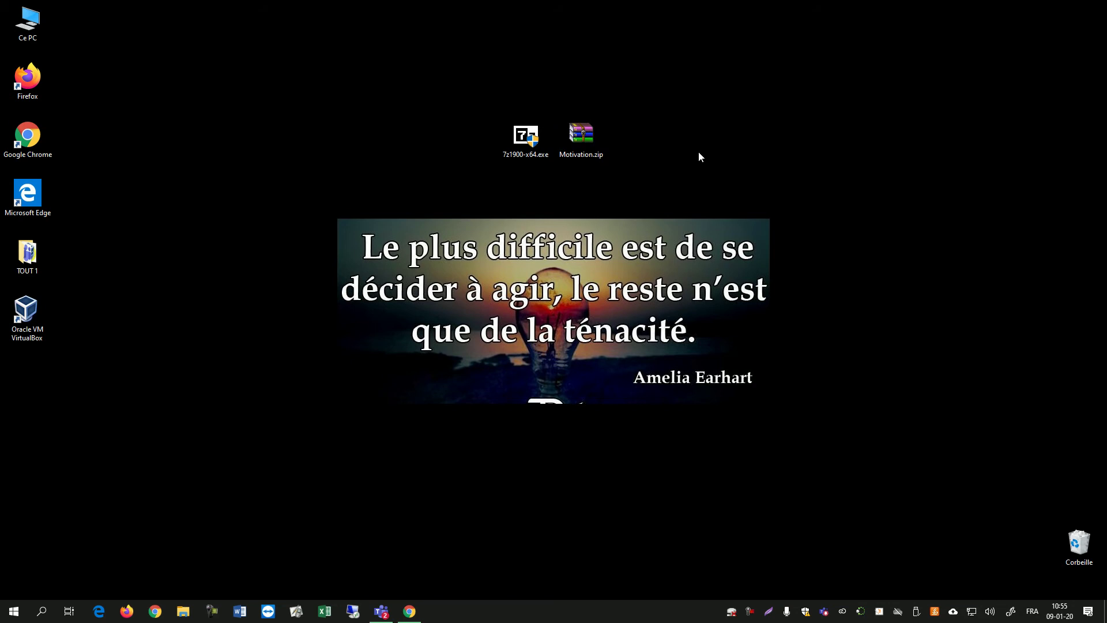
{"action": "right_click", "coordinate": [591, 134]}
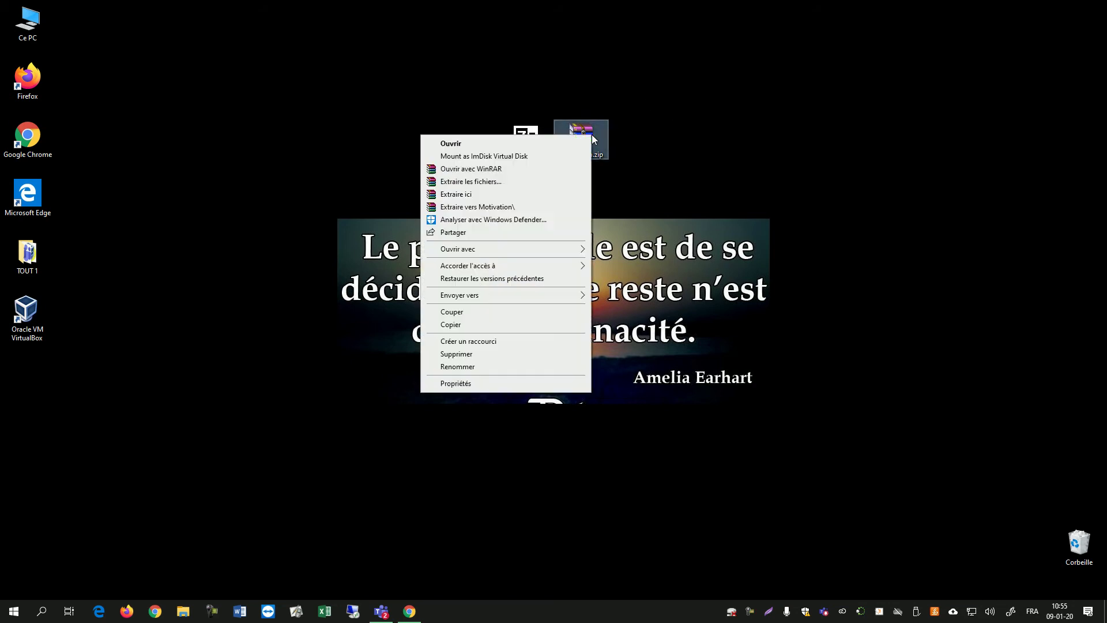
{"action": "left_click", "coordinate": [490, 207]}
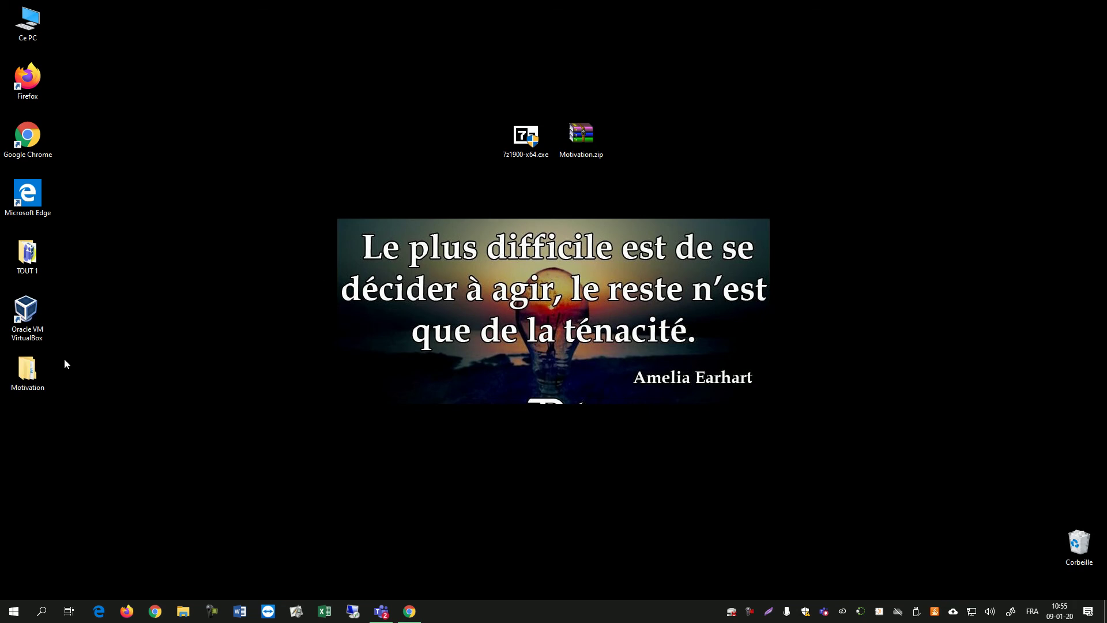
{"action": "left_click_drag", "start_coordinate": [27, 369], "coordinate": [27, 255]}
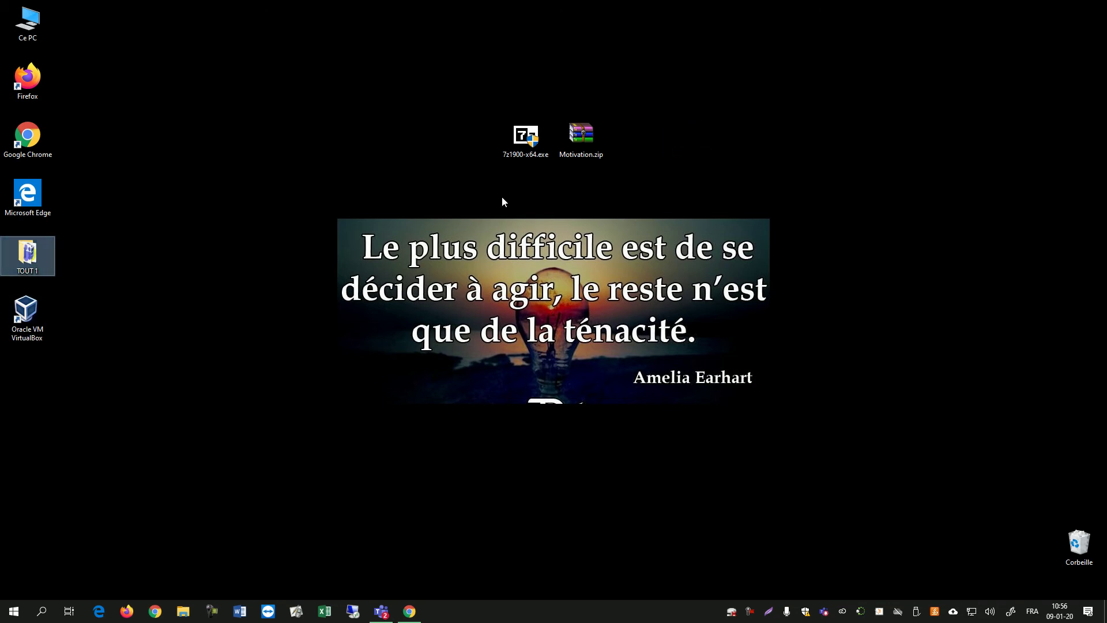
Extract Motivation.zip directly onto the desktop and move the extracted folder into TOUT 1, replacing the existing files
{"action": "right_click", "coordinate": [576, 139]}
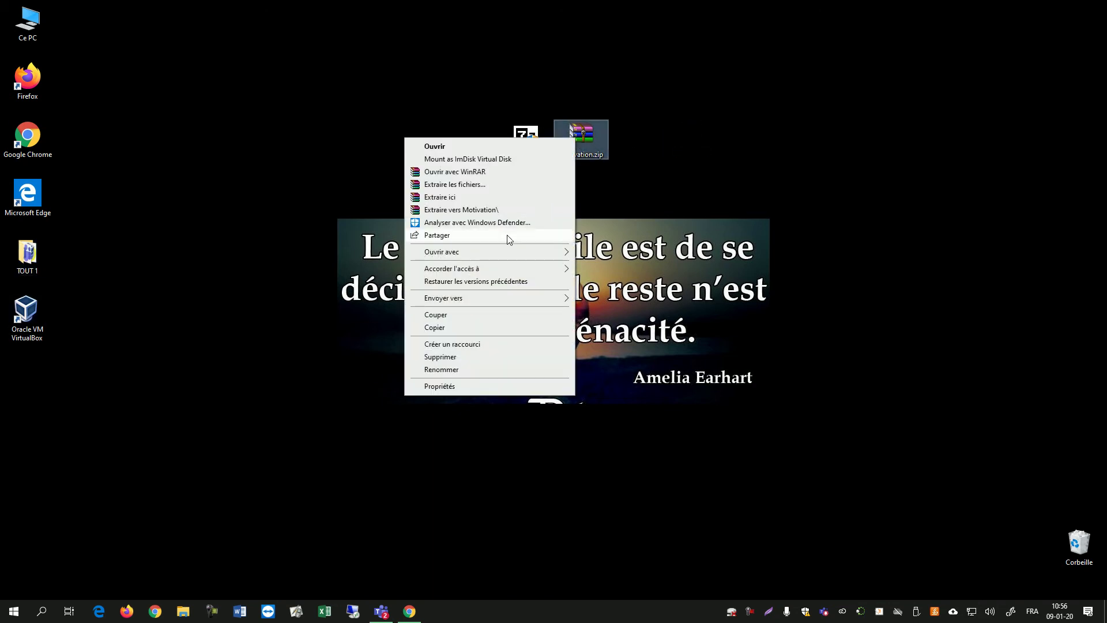
{"action": "left_click", "coordinate": [445, 199]}
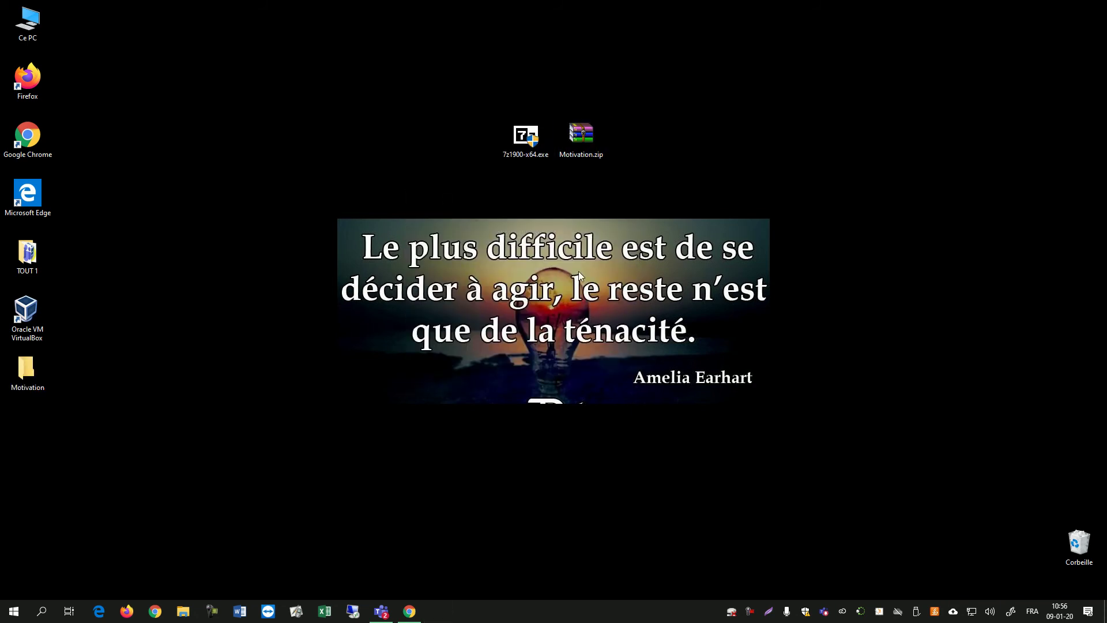
{"action": "left_click", "coordinate": [23, 374]}
{"action": "left_click_drag", "start_coordinate": [23, 374], "coordinate": [27, 254]}
{"action": "left_click", "coordinate": [550, 230]}
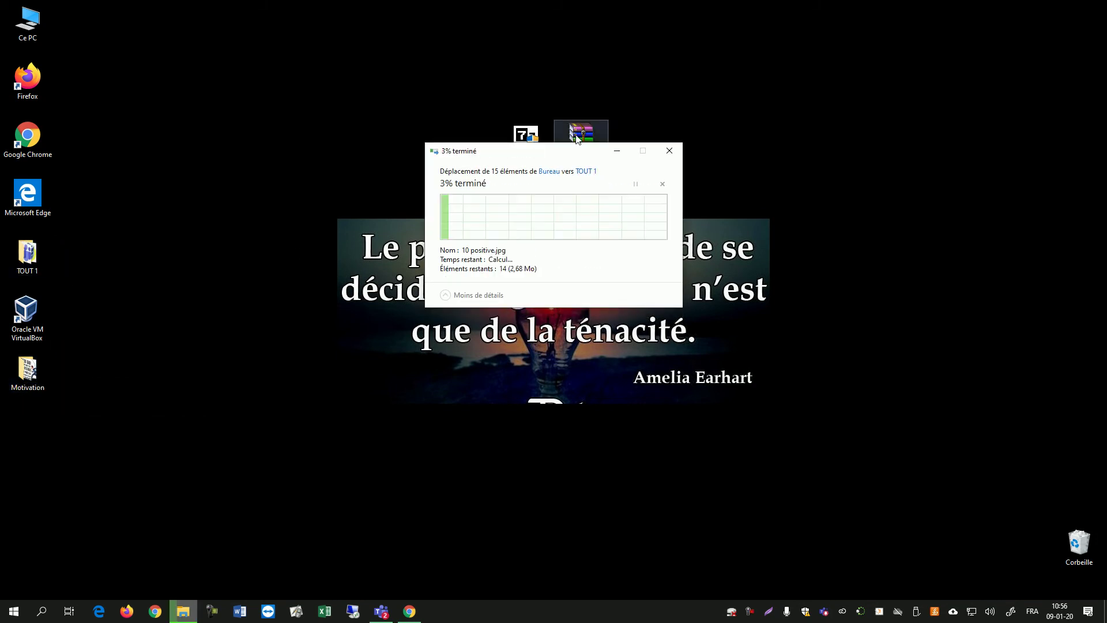
Extract Motivation.zip through the extraction options with the default Desktop\Motivation destination, and discard the extracted folder in the Recycle Bin
{"action": "right_click", "coordinate": [579, 136]}
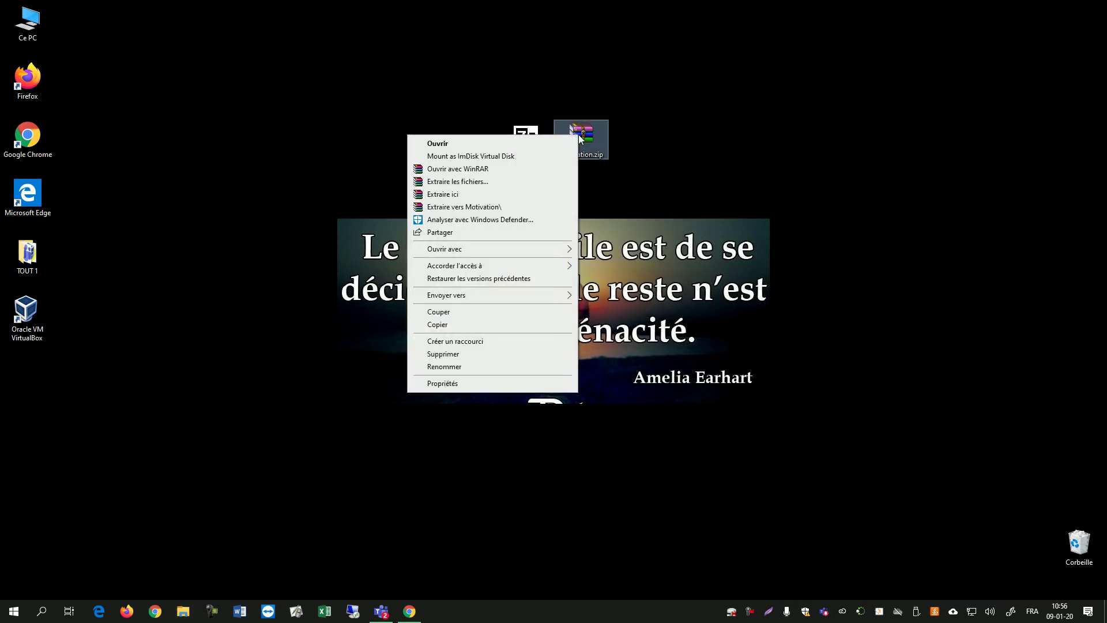
{"action": "left_click", "coordinate": [459, 182]}
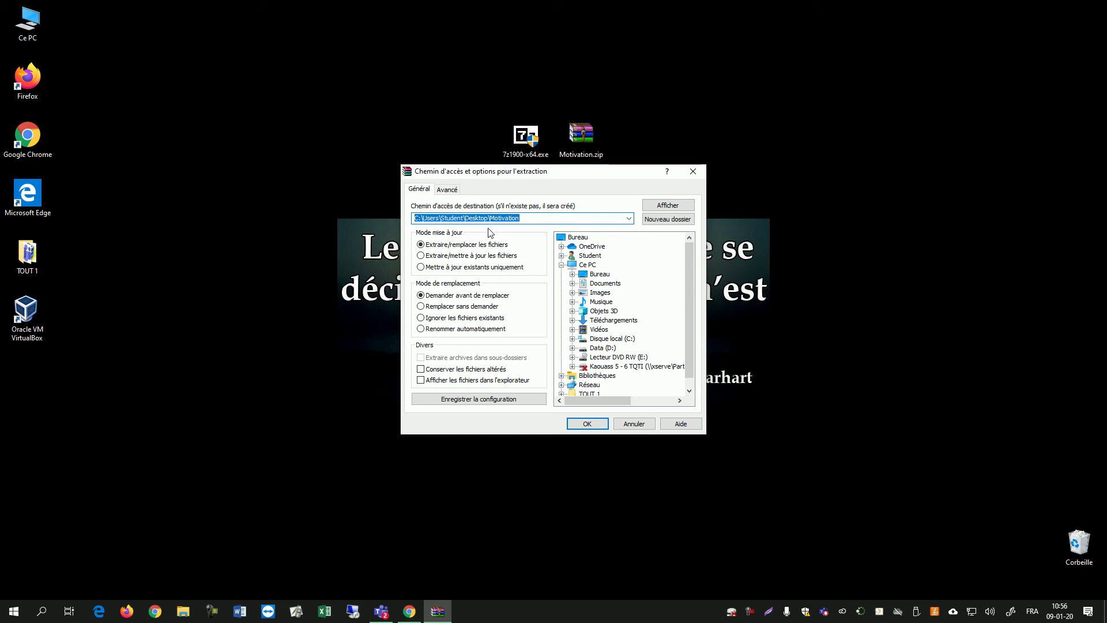
{"action": "left_click", "coordinate": [597, 424]}
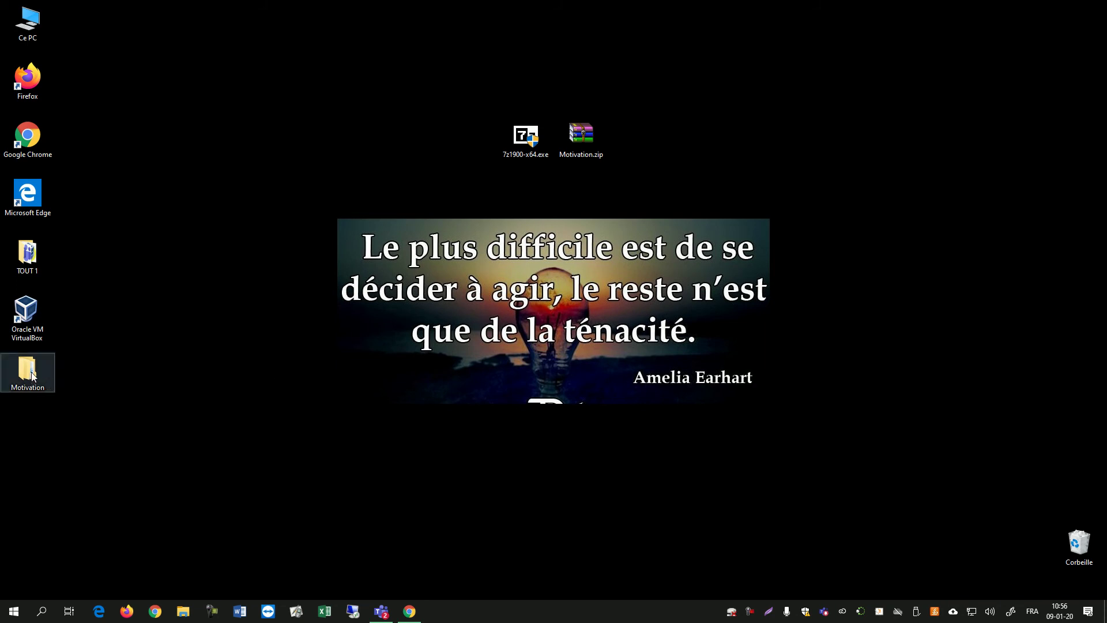
{"action": "left_click_drag", "start_coordinate": [33, 375], "coordinate": [1073, 546]}
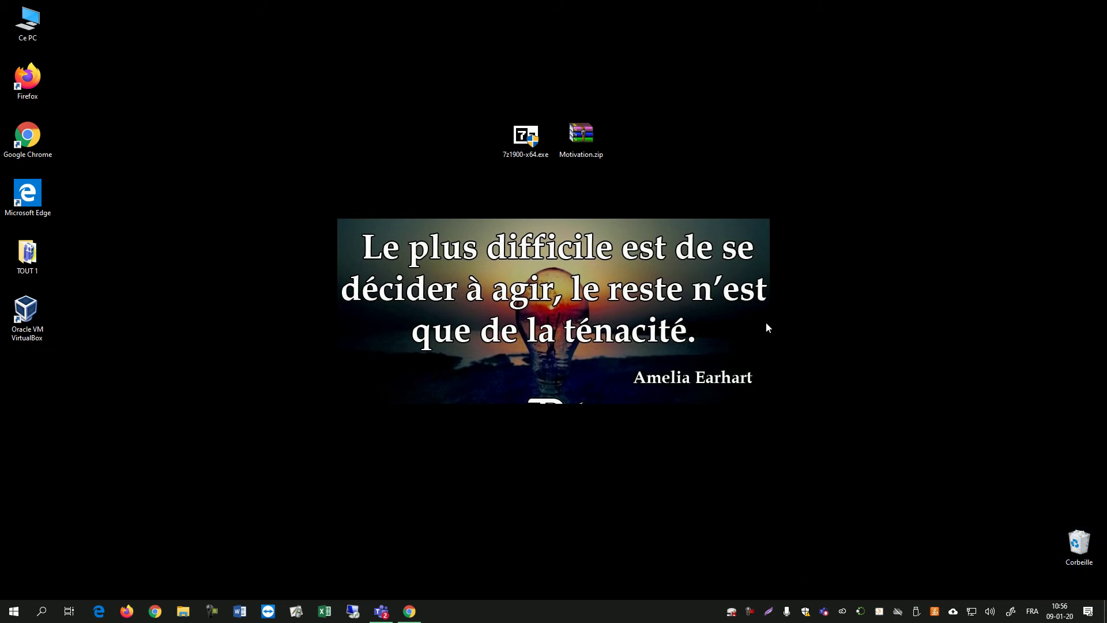
Open Motivation.zip in WinRAR, dismiss the trial notice, and move the archive window towards the middle of the desktop
{"action": "right_click", "coordinate": [586, 144]}
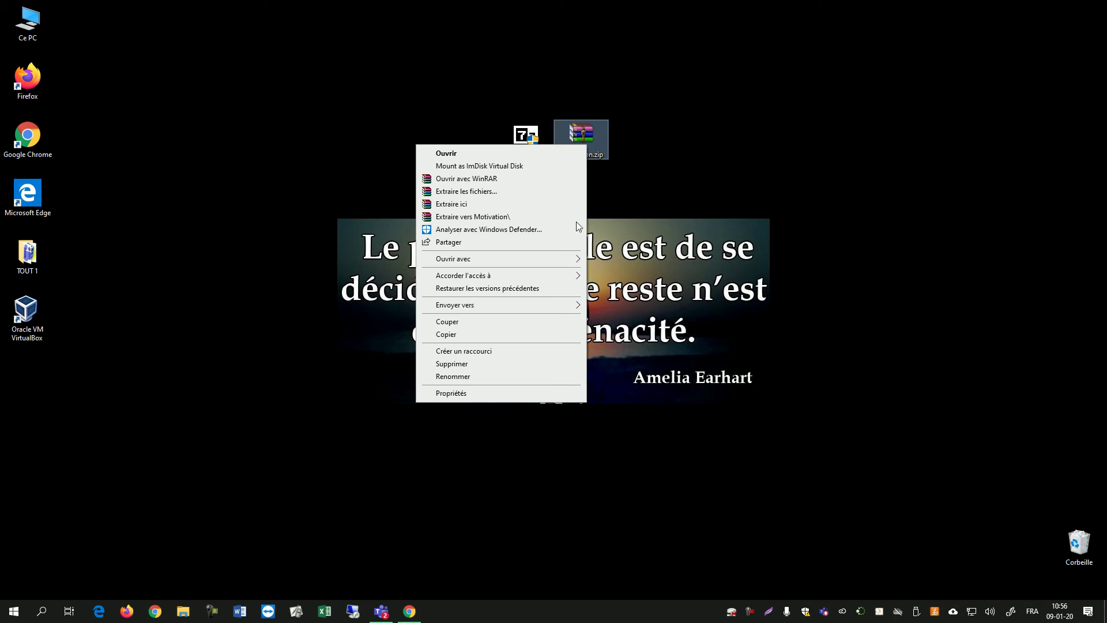
{"action": "left_click", "coordinate": [475, 179]}
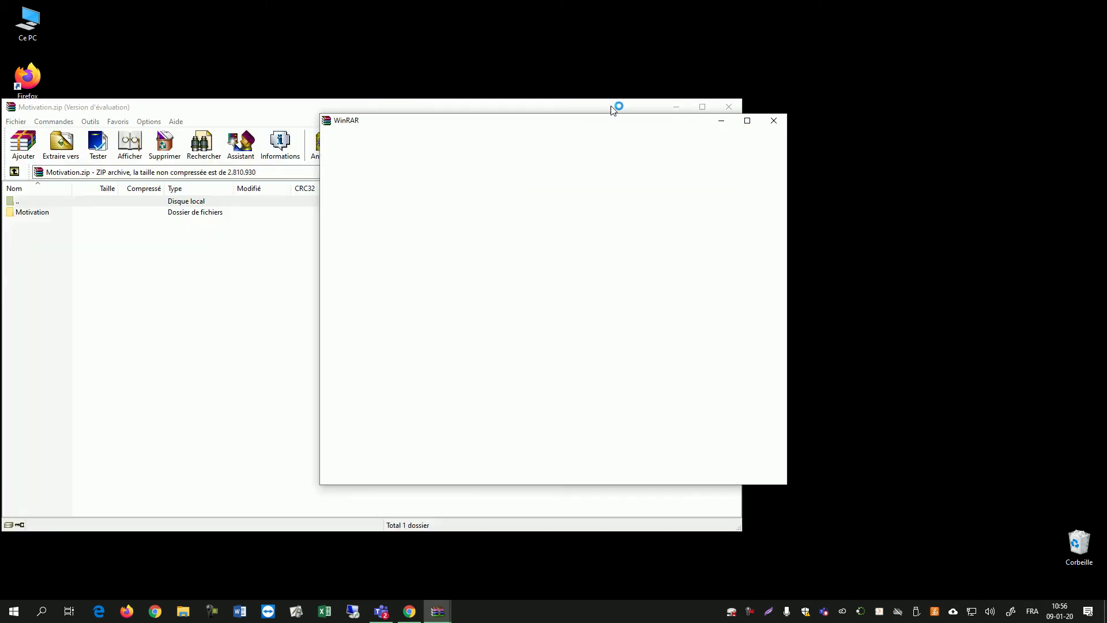
{"action": "left_click", "coordinate": [773, 122]}
{"action": "left_click_drag", "start_coordinate": [501, 110], "coordinate": [695, 125]}
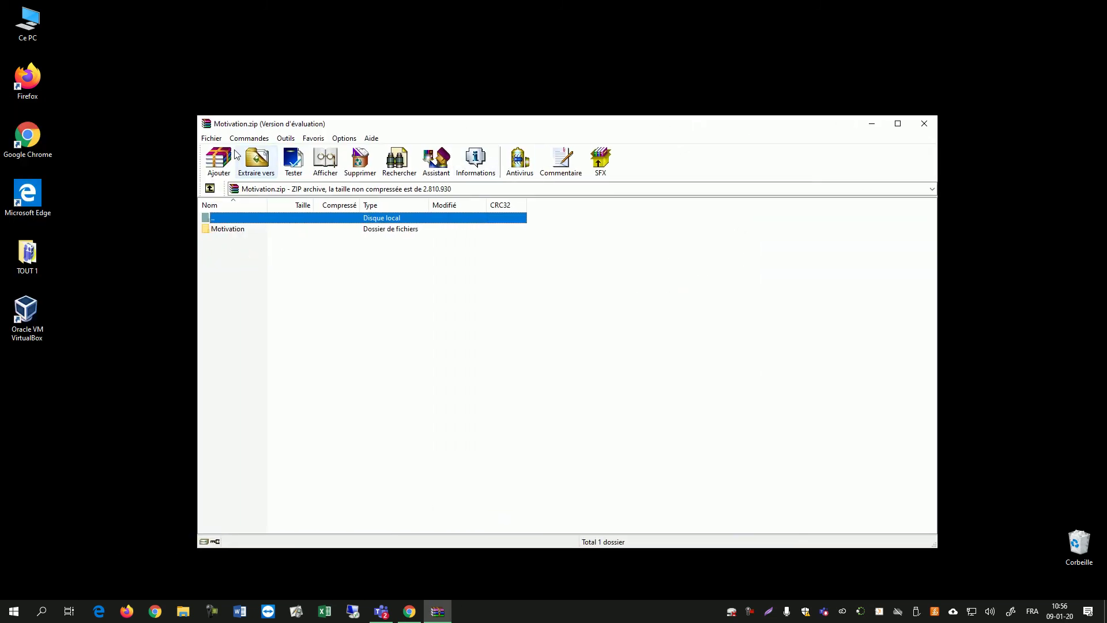
Extract the opened archive to C:\Users\Student\Desktop\Motivation with the default options and close WinRAR
{"action": "left_click", "coordinate": [260, 163]}
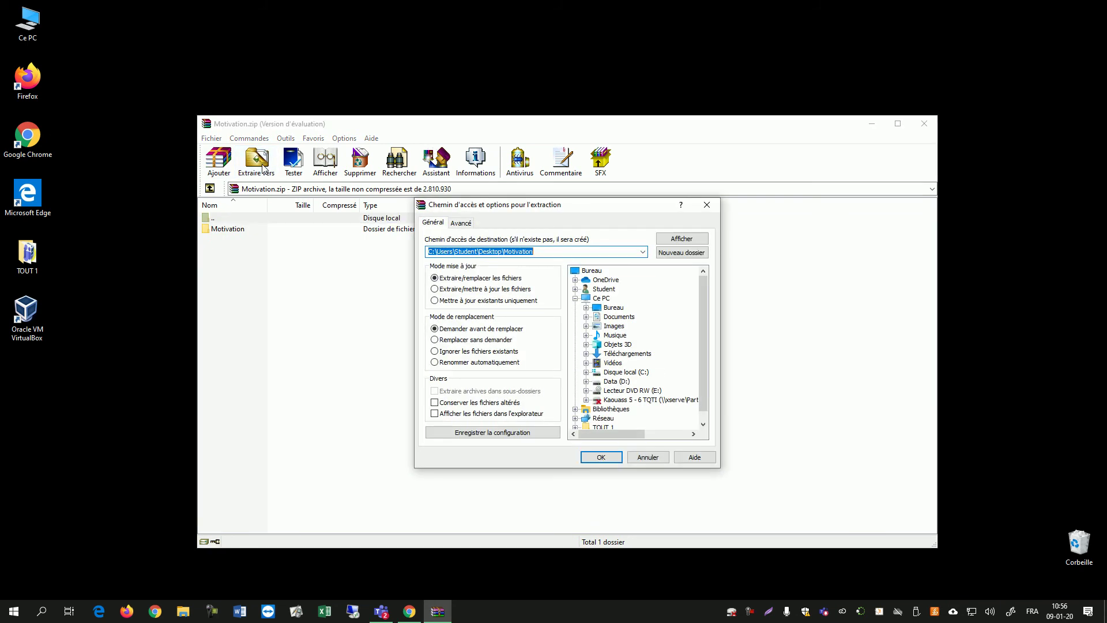
{"action": "key", "text": "End"}
{"action": "key", "text": "ctrl+shift+Left"}
{"action": "key", "text": "ctrl+shift+Left"}
{"action": "key", "text": "End"}
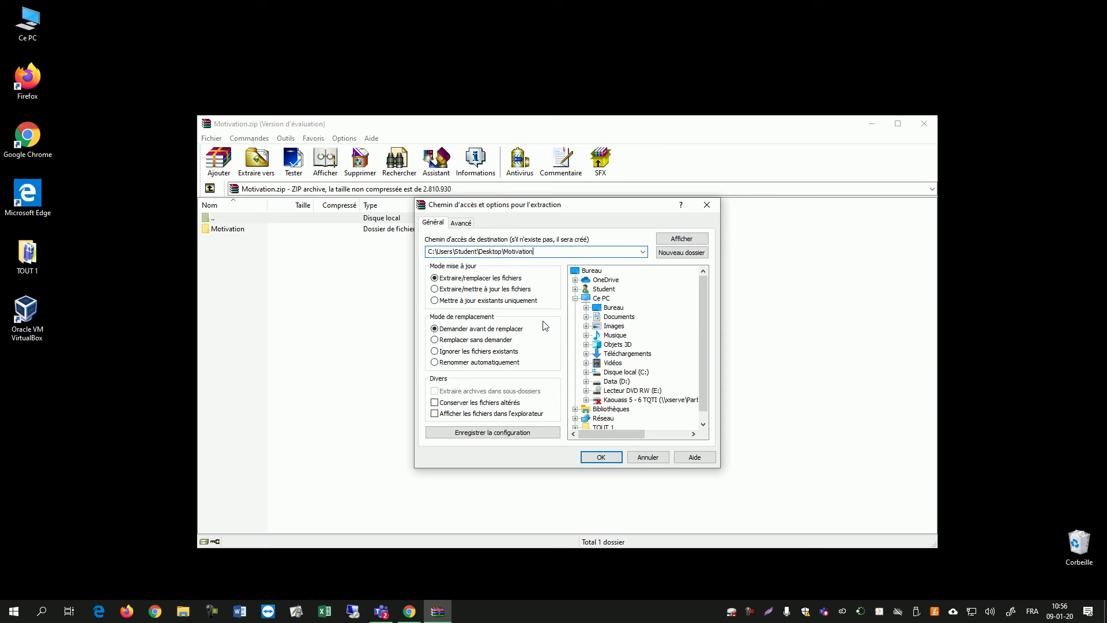
{"action": "left_click", "coordinate": [600, 458]}
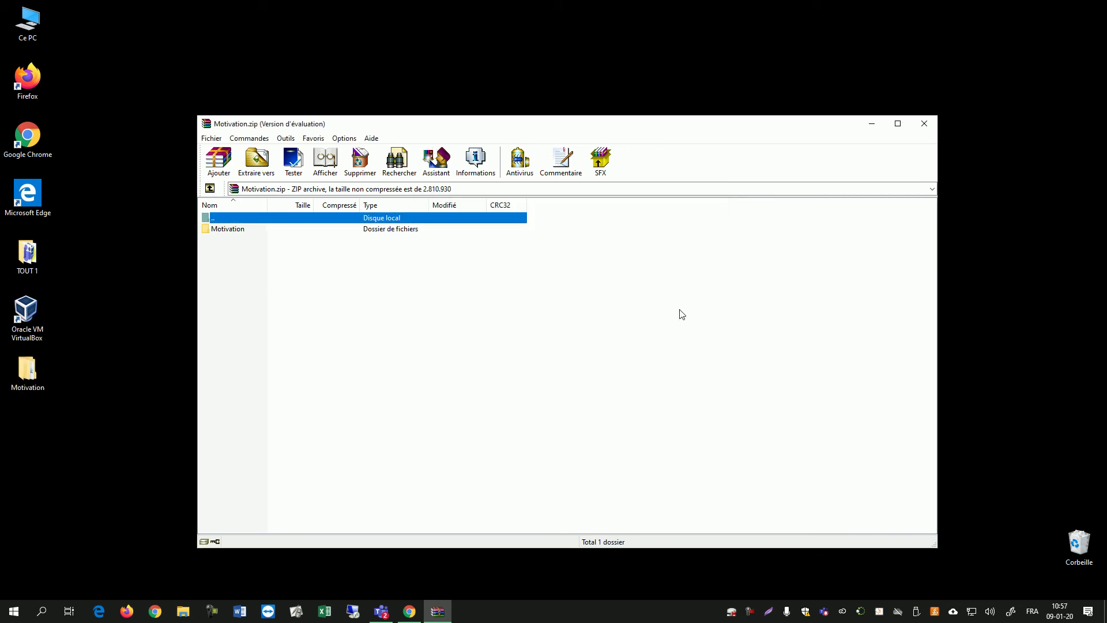
{"action": "left_click", "coordinate": [924, 125]}
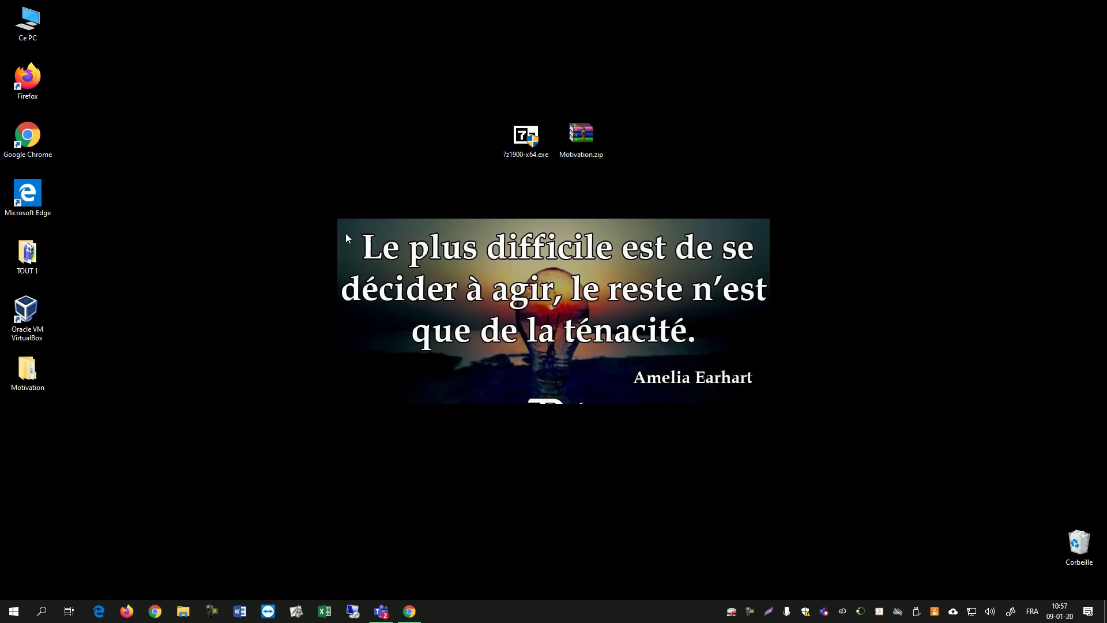
Check the images in the extracted folder's inner Motivation folder, close it, and discard the extracted folder in the Recycle Bin
{"action": "double_click", "coordinate": [28, 366]}
{"action": "double_click", "coordinate": [445, 237]}
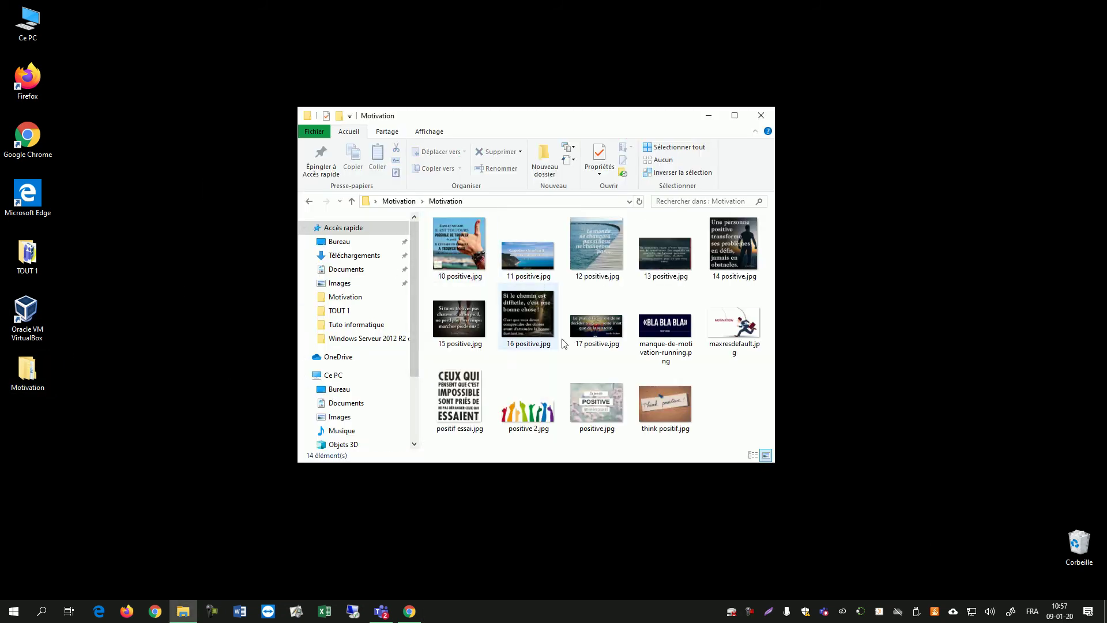
{"action": "left_click", "coordinate": [761, 115]}
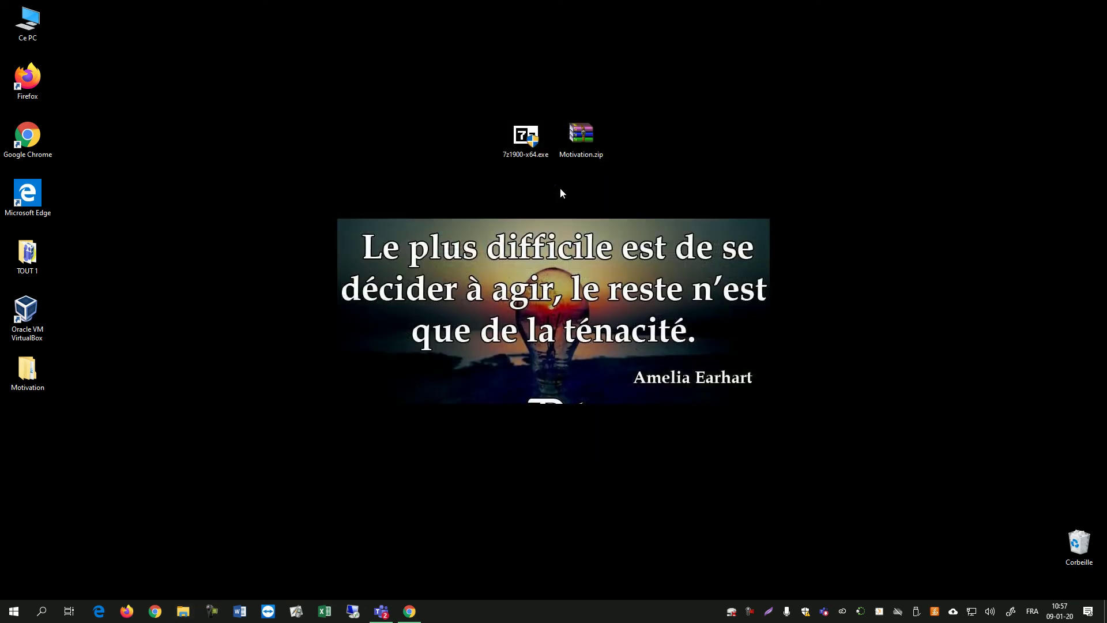
{"action": "left_click_drag", "start_coordinate": [27, 369], "coordinate": [1062, 546]}
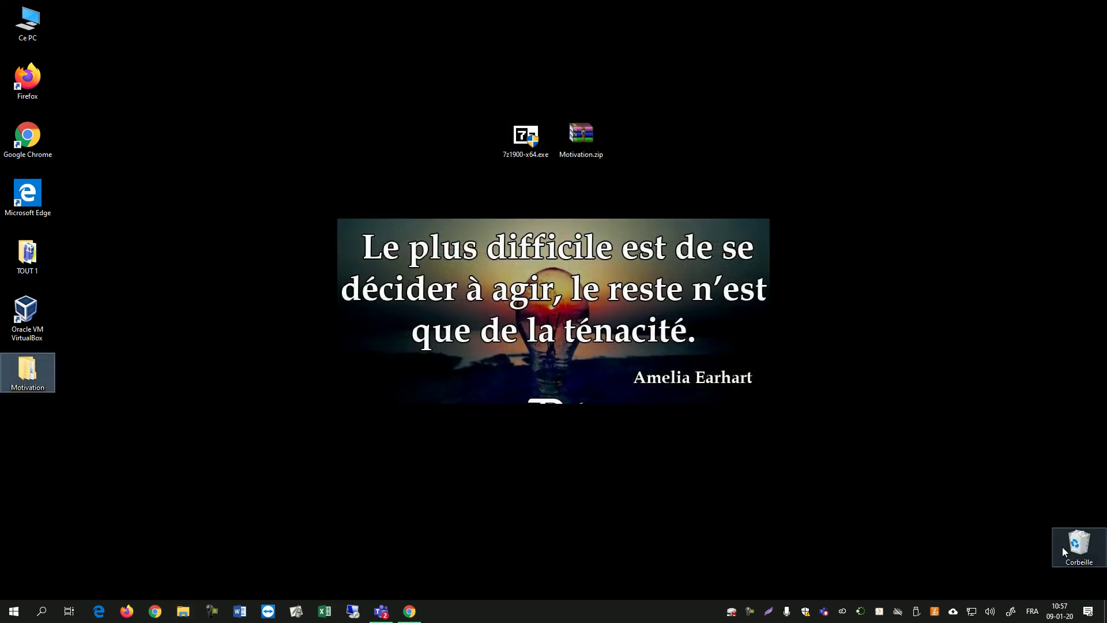
Reopen Motivation.zip from the desktop in WinRAR and close the trial-period purchase offer
{"action": "right_click", "coordinate": [570, 140]}
{"action": "double_click", "coordinate": [589, 141]}
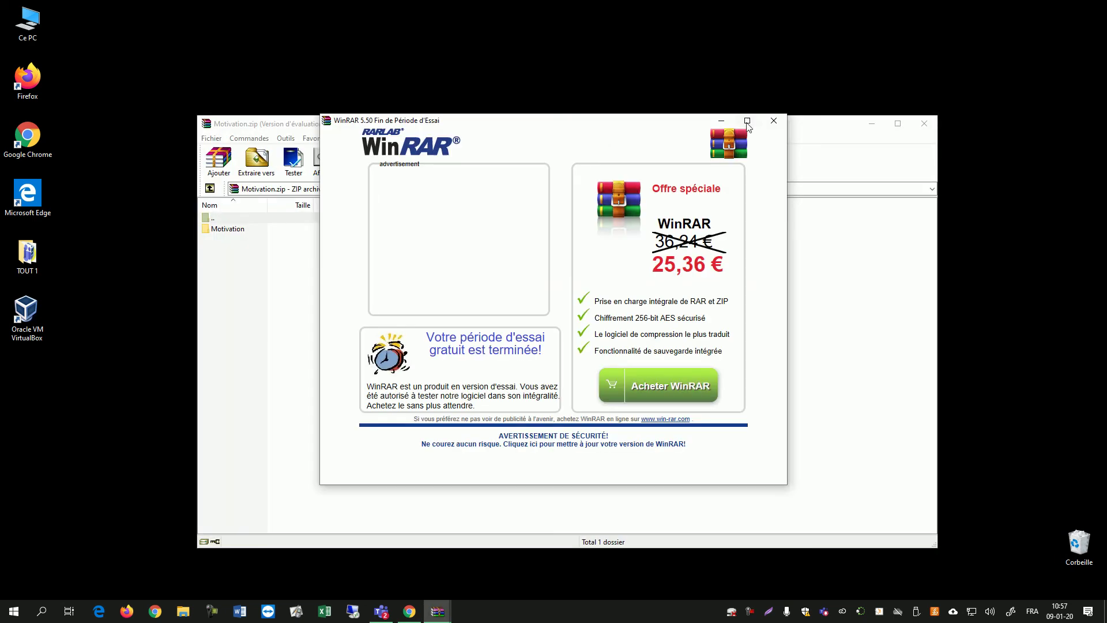
{"action": "left_click", "coordinate": [773, 120]}
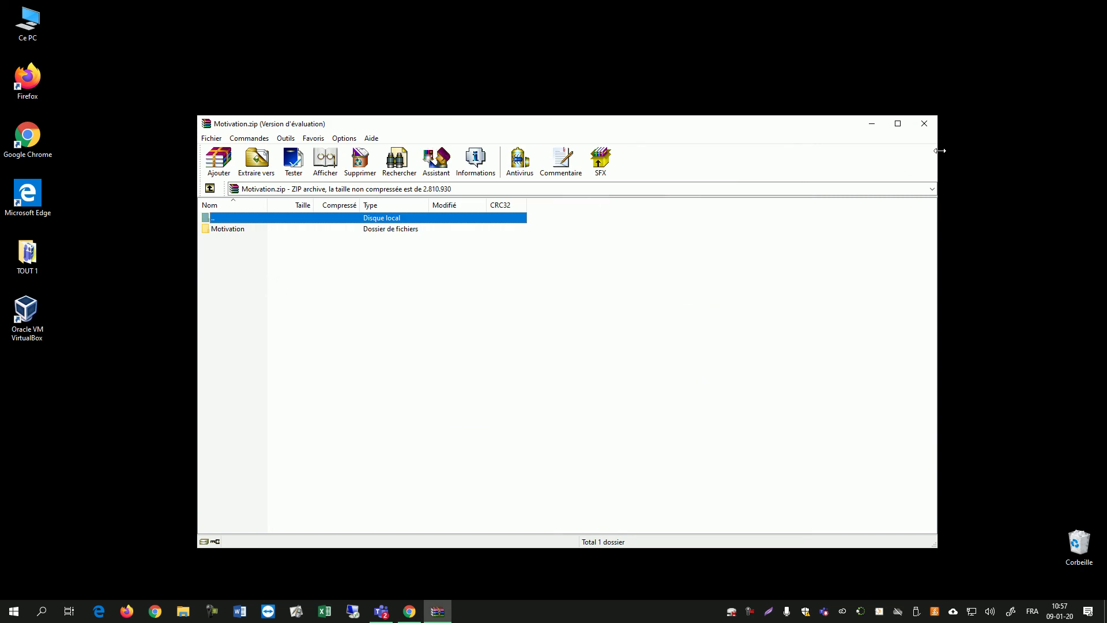
Close the WinRAR archive window and search Google for 7zip in Chrome
{"action": "left_click", "coordinate": [924, 123]}
{"action": "left_click", "coordinate": [522, 136]}
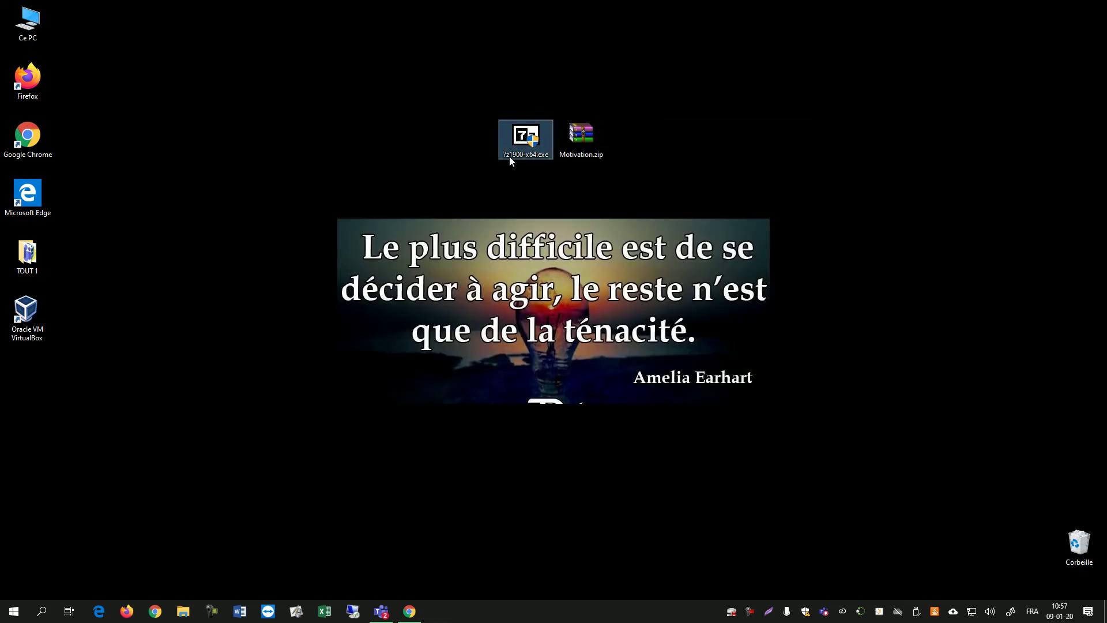
{"action": "left_click", "coordinate": [409, 606]}
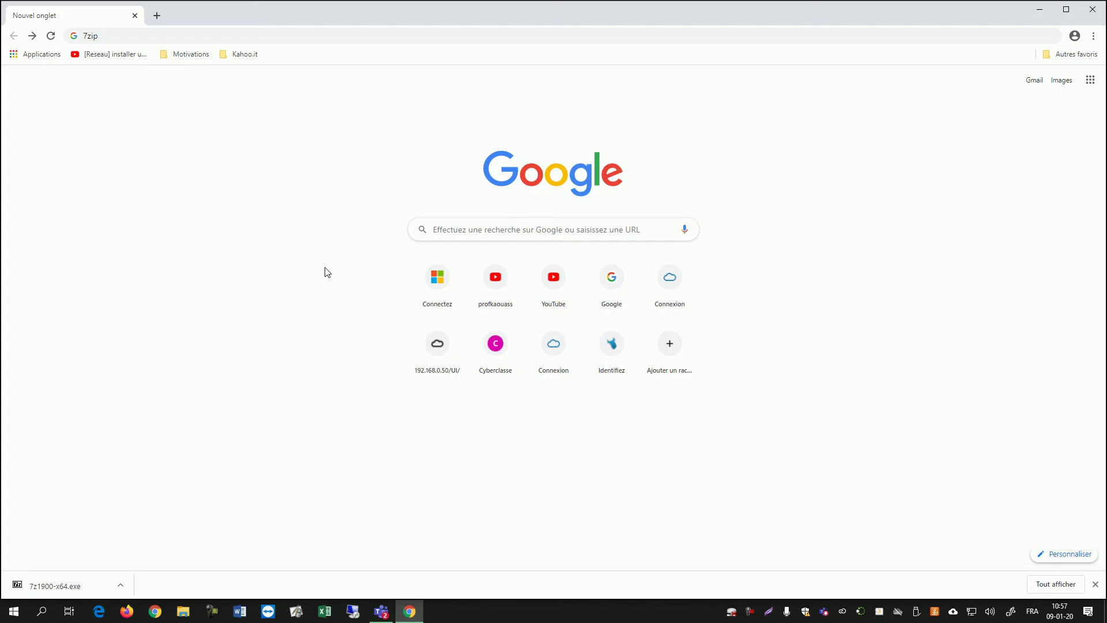
{"action": "left_click", "coordinate": [102, 38]}
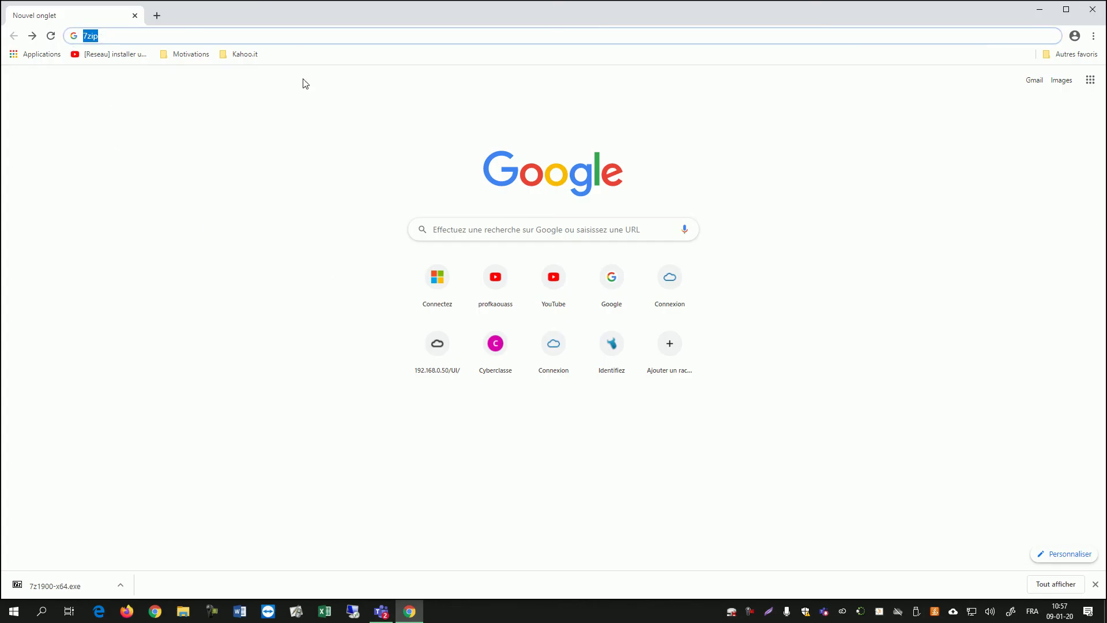
{"action": "key", "text": "Return"}
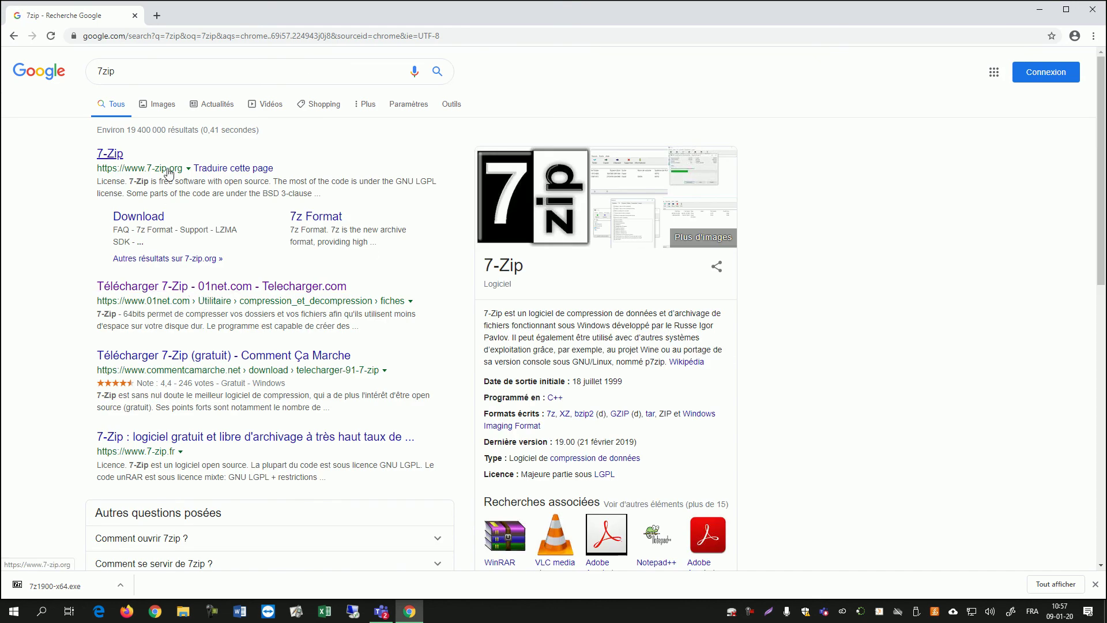
Check the licence entry on the 01net.com 7-Zip download page, then close the browser
{"action": "left_click", "coordinate": [204, 295]}
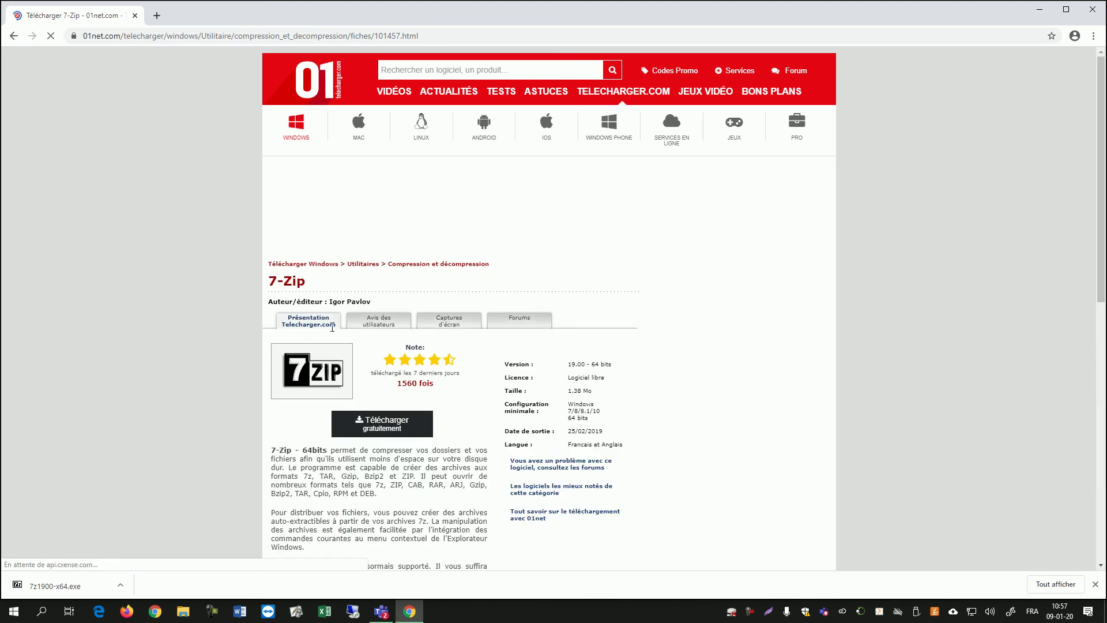
{"action": "triple_click", "coordinate": [582, 378]}
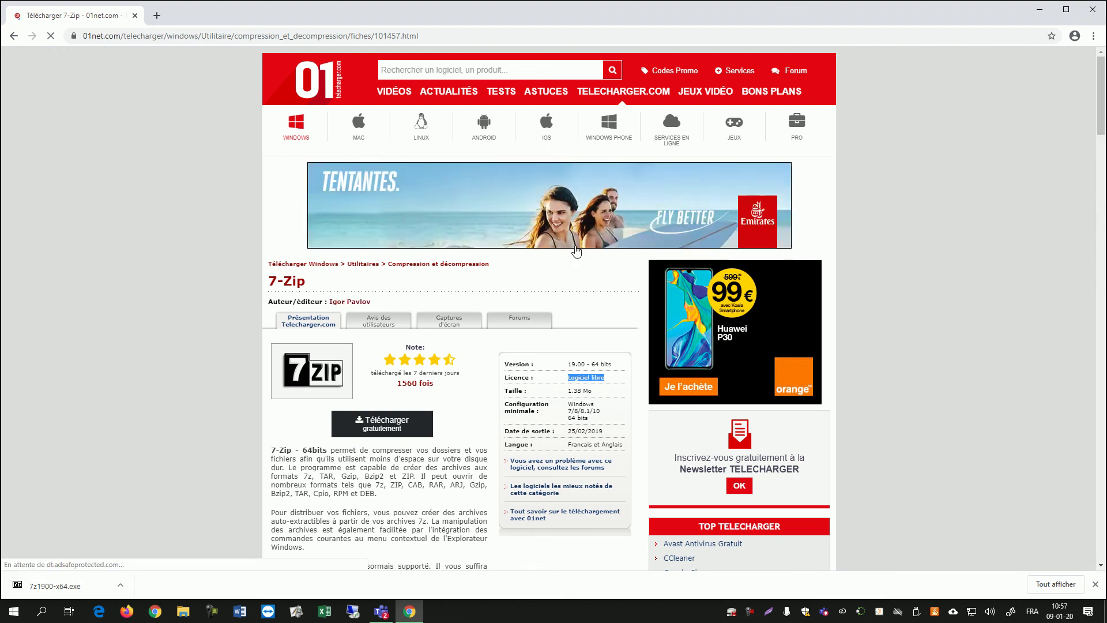
{"action": "left_click", "coordinate": [1093, 11]}
Install 7-Zip 19.00 (x64) from 7z1900-x64.exe on the desktop into C:\Program Files\7-Zip\ and close the setup
{"action": "double_click", "coordinate": [535, 132]}
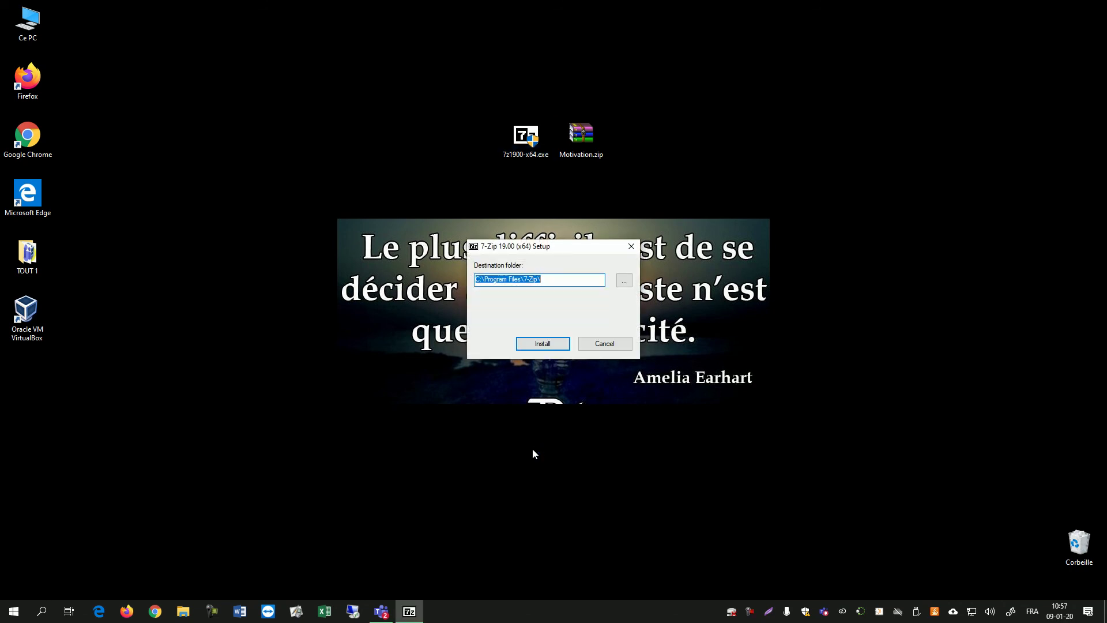
{"action": "left_click", "coordinate": [549, 344]}
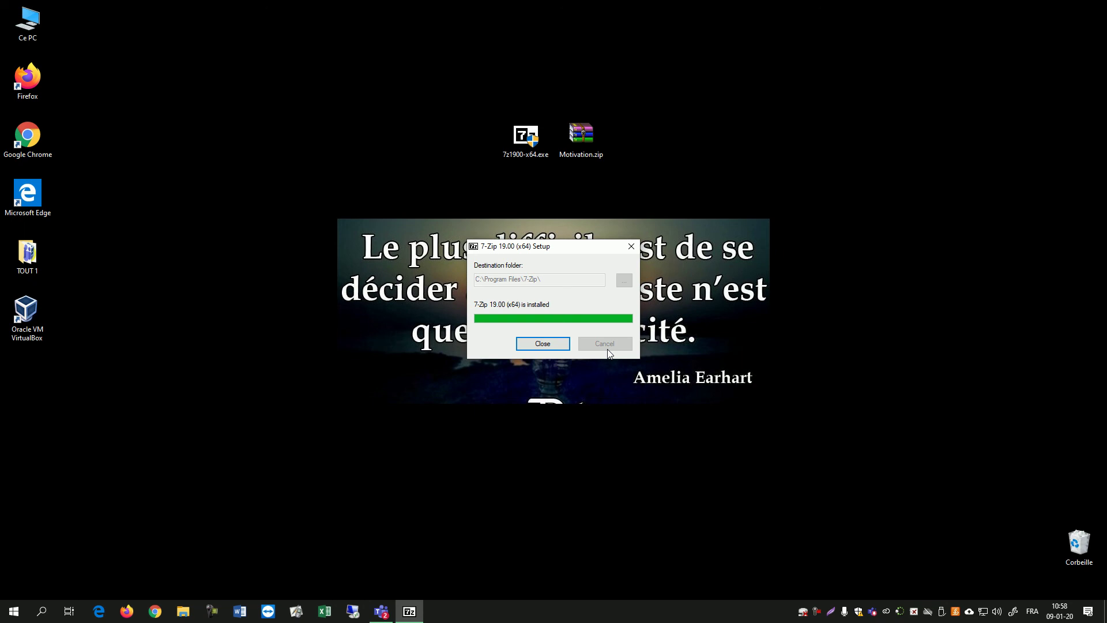
{"action": "left_click", "coordinate": [781, 445]}
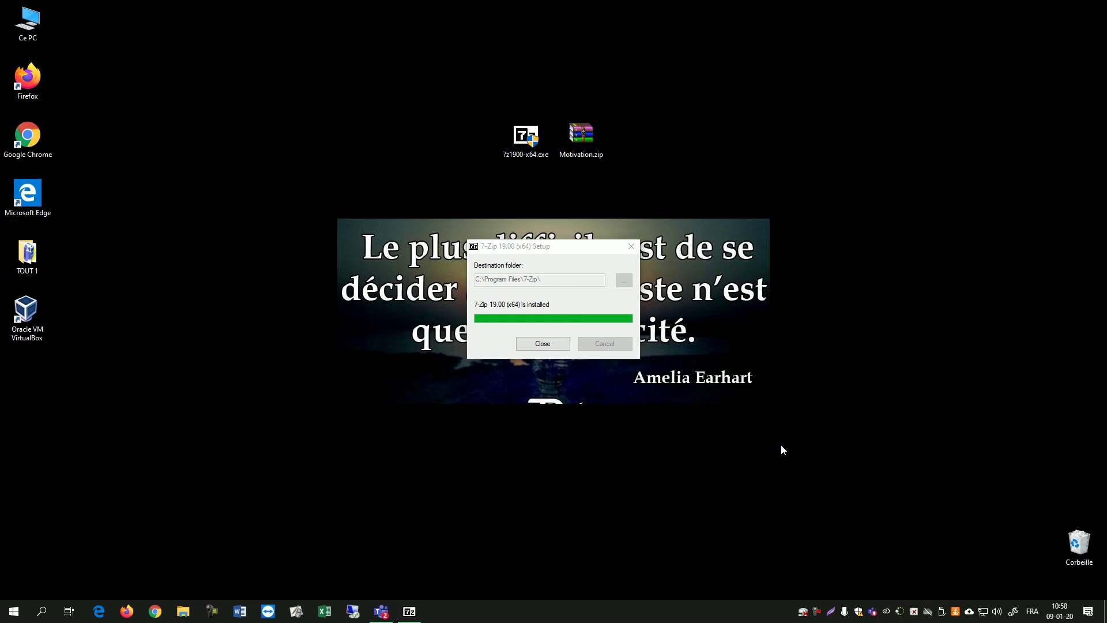
{"action": "key", "text": "Return"}
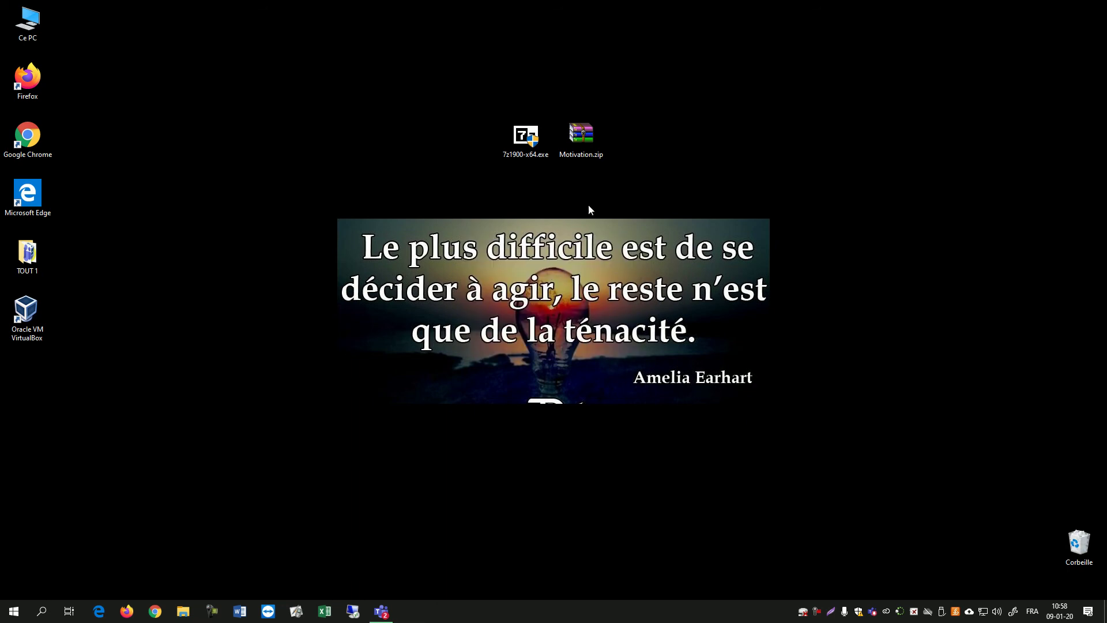
Extract Motivation.zip on the desktop into a Motivation folder using 7-Zip
{"action": "left_click", "coordinate": [575, 135]}
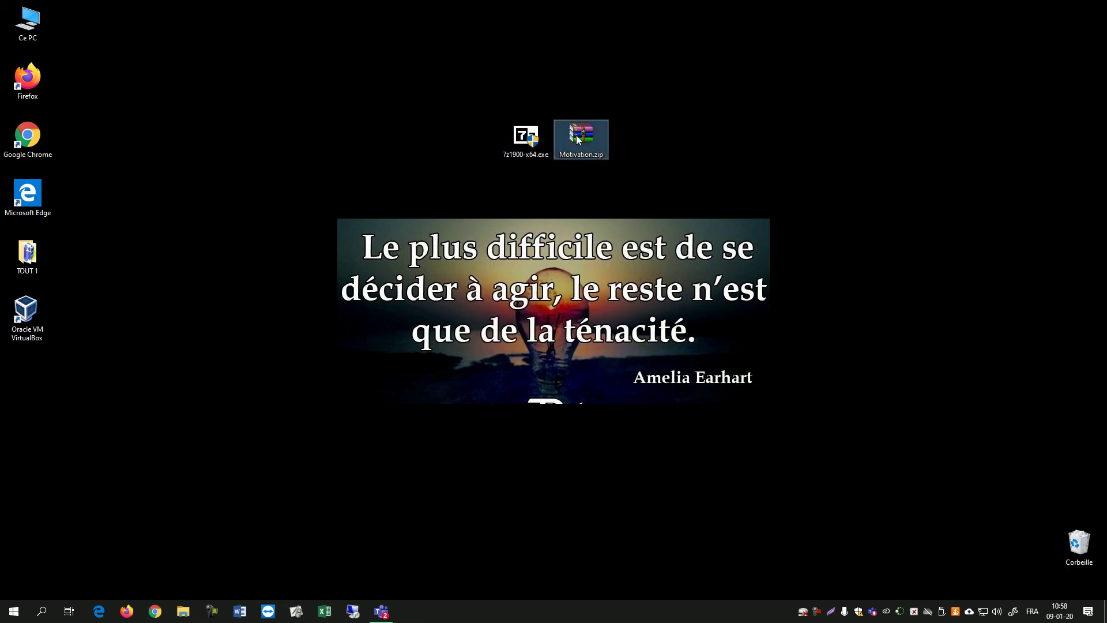
{"action": "right_click", "coordinate": [576, 135]}
{"action": "mouse_move", "coordinate": [457, 223]}
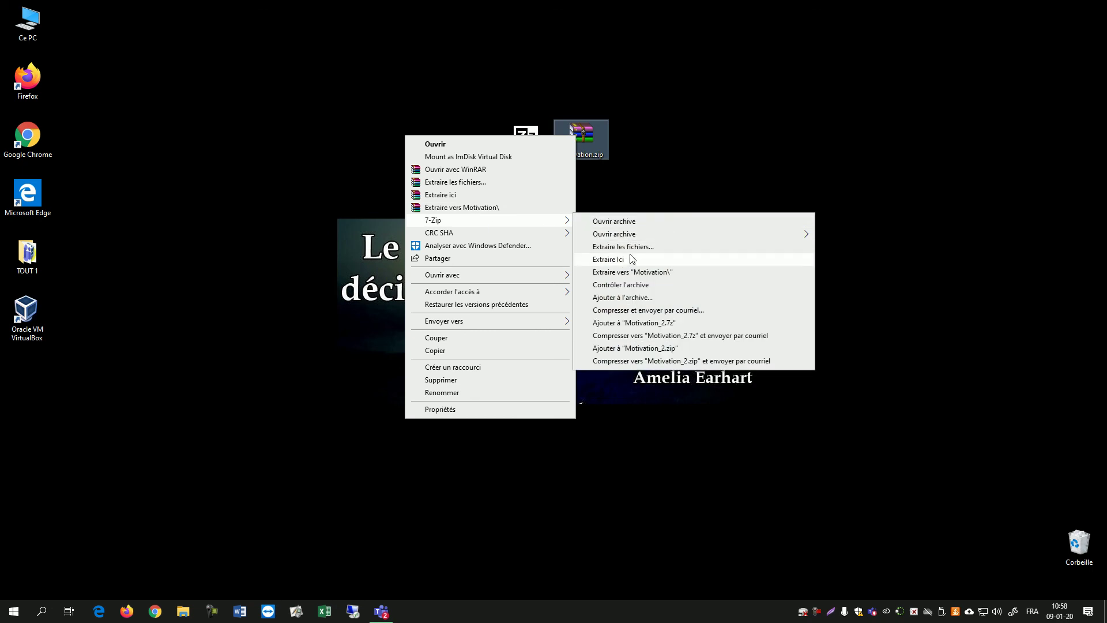
{"action": "left_click", "coordinate": [657, 274]}
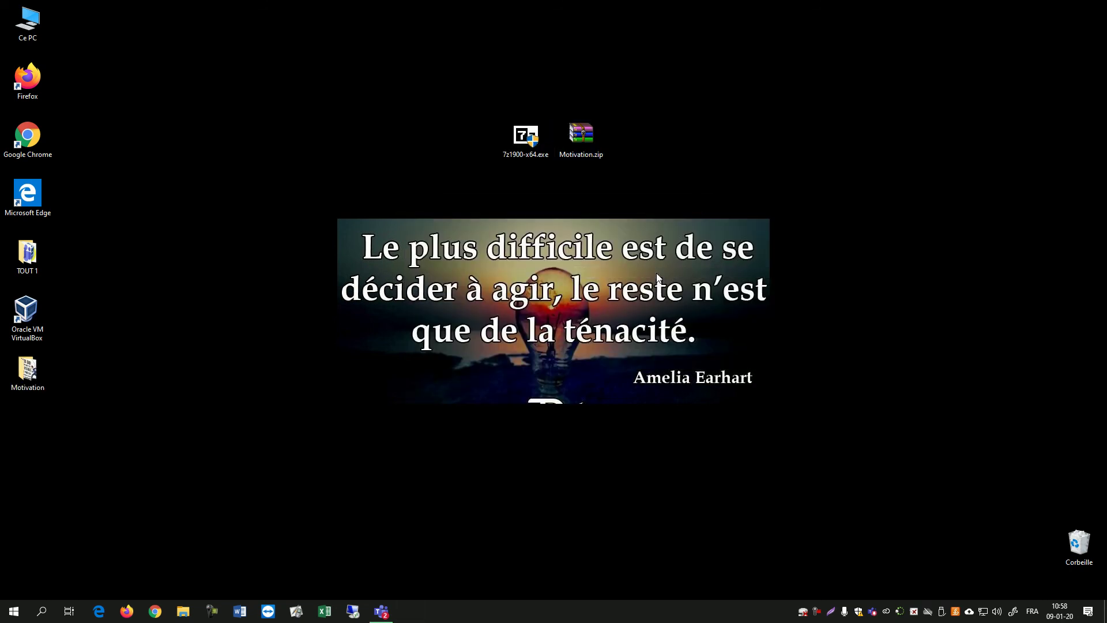
Place the extracted Motivation folder beside the ZIP file, check its contents, and close the folder
{"action": "left_click_drag", "start_coordinate": [38, 377], "coordinate": [655, 149]}
{"action": "double_click", "coordinate": [638, 140]}
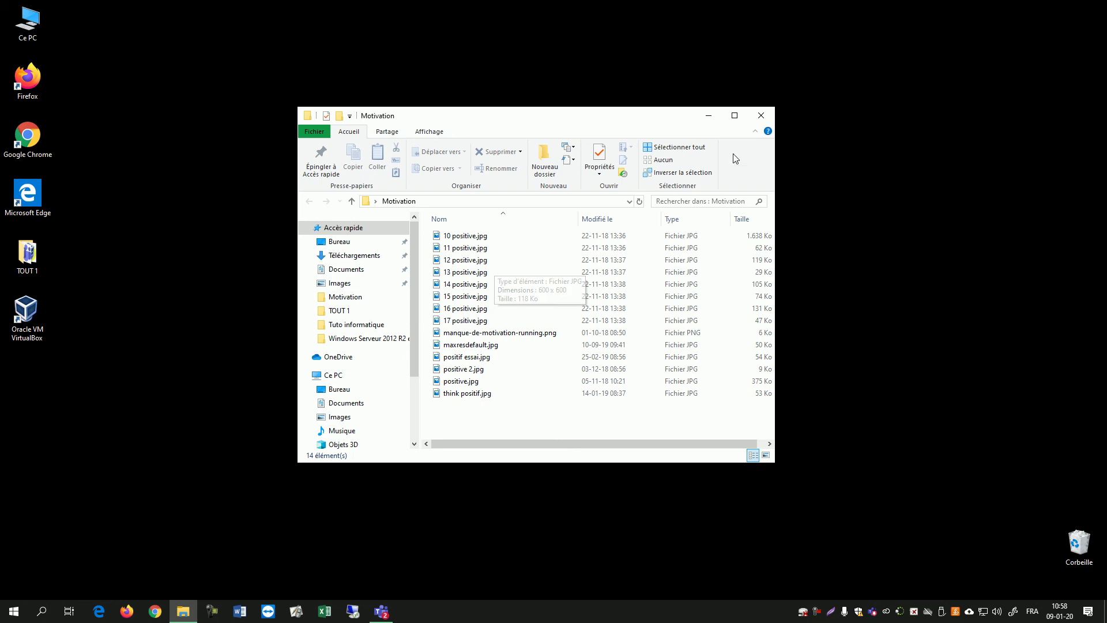
{"action": "left_click", "coordinate": [761, 115]}
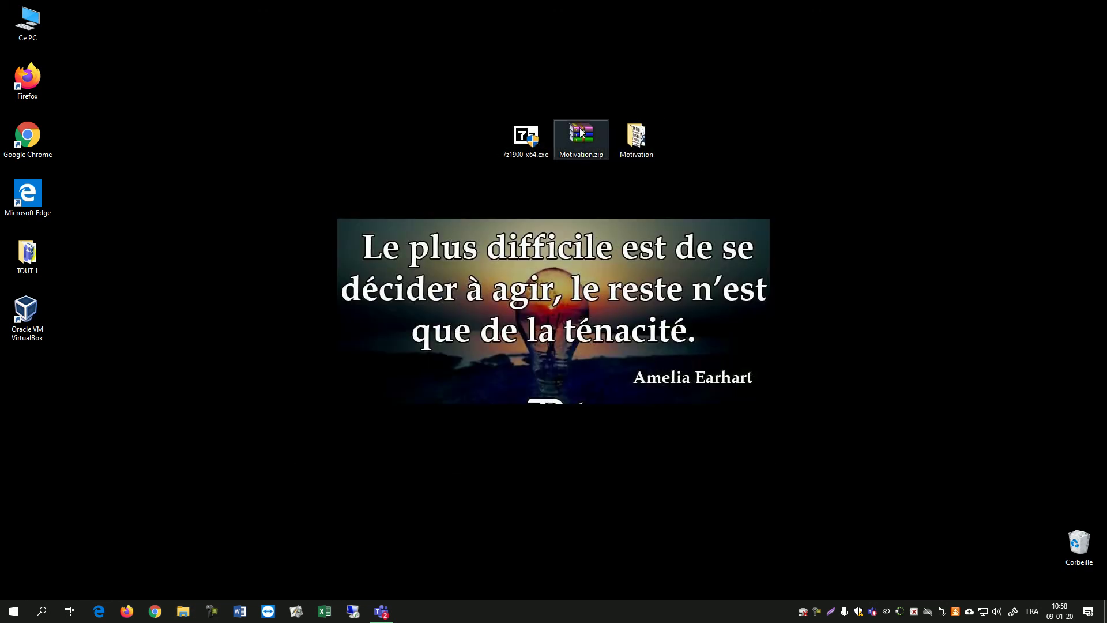
Space out the desktop icons by moving the Motivation folder and Motivation.zip farther away from the 7-Zip installer
{"action": "left_click_drag", "start_coordinate": [636, 136], "coordinate": [815, 119]}
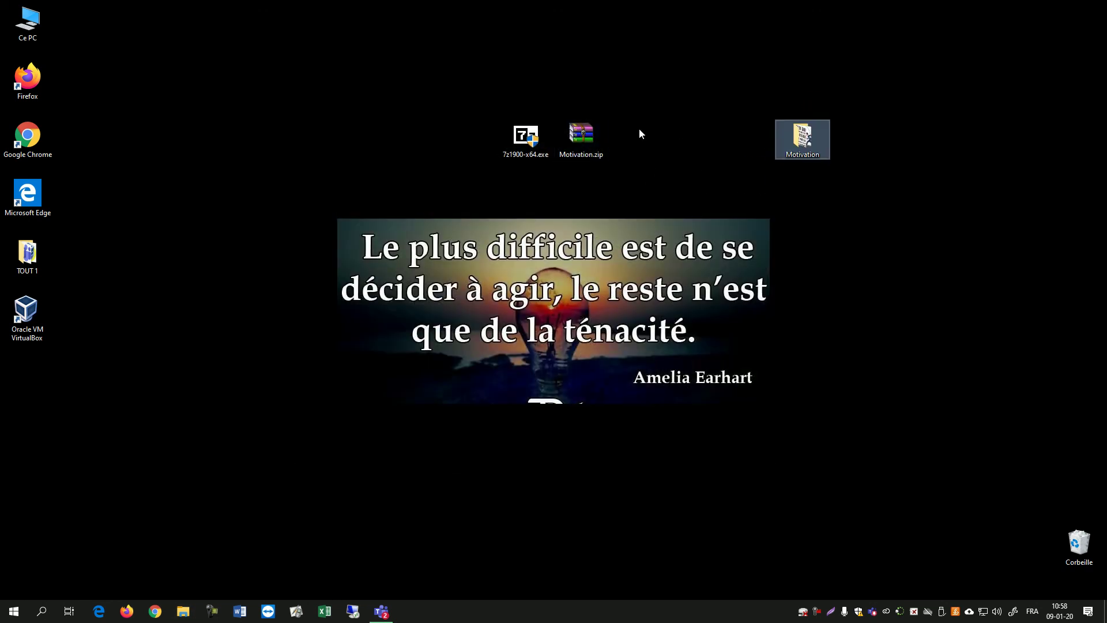
{"action": "left_click", "coordinate": [584, 149]}
{"action": "left_click_drag", "start_coordinate": [649, 144], "coordinate": [649, 144]}
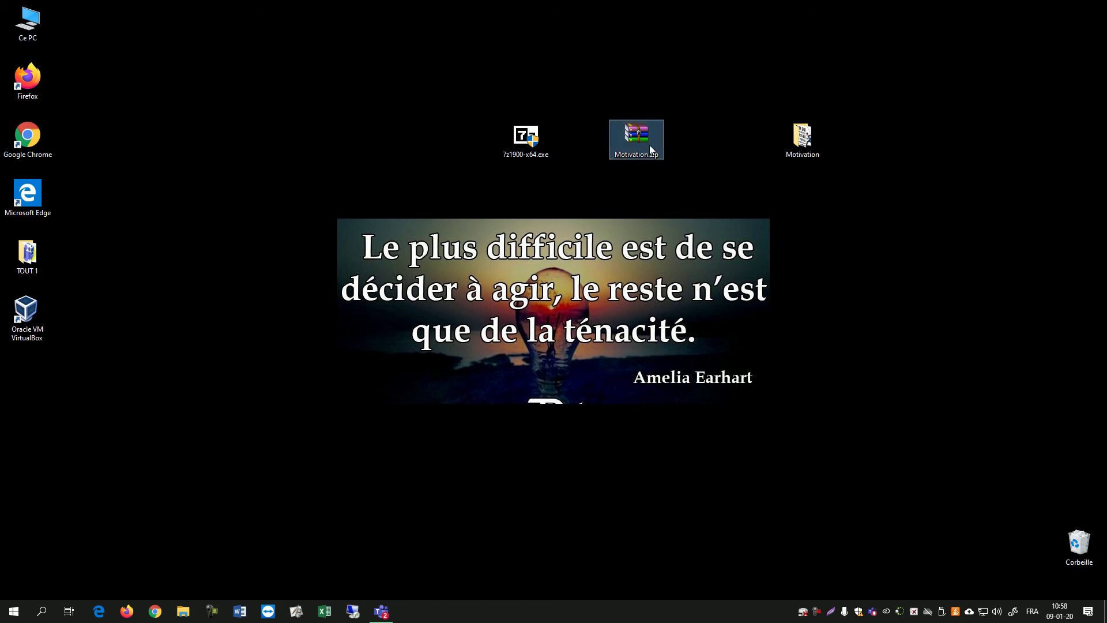